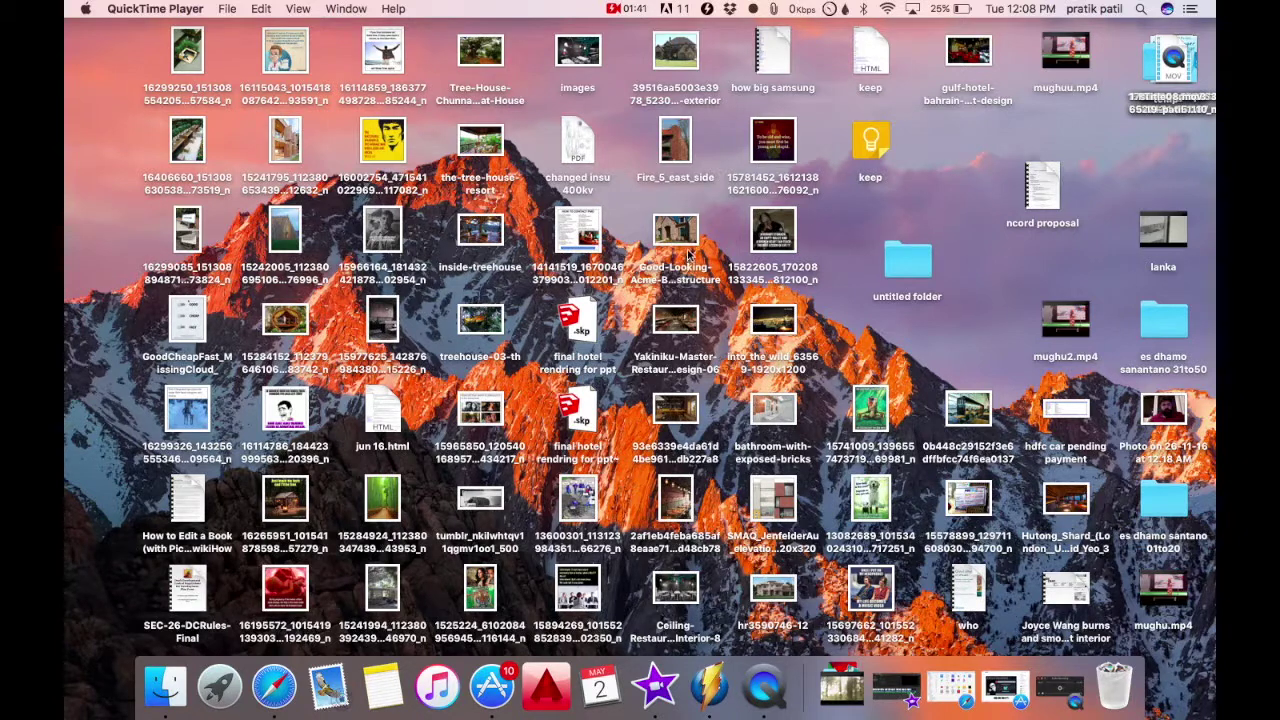
Use HiddenMe's Hide Desktop Icons option so only the mountain wallpaper remains on the desktop.
{"action": "left_click", "coordinate": [754, 9]}
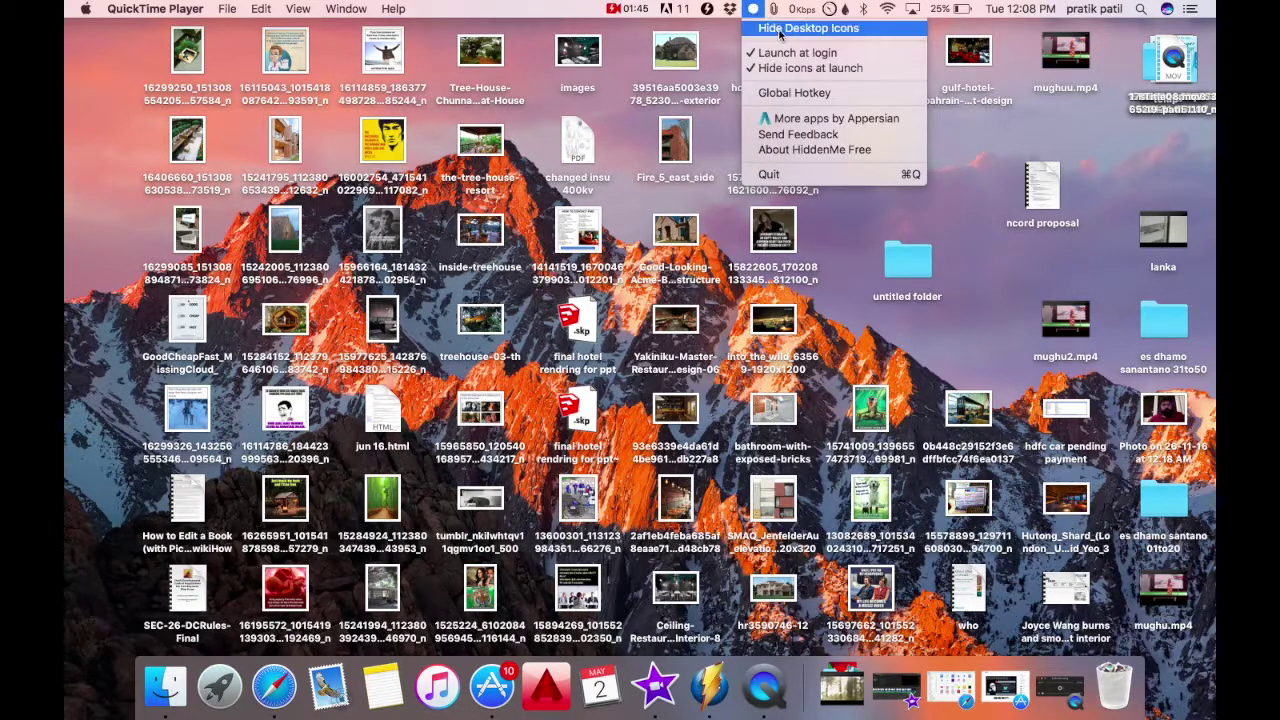
{"action": "left_click", "coordinate": [781, 29]}
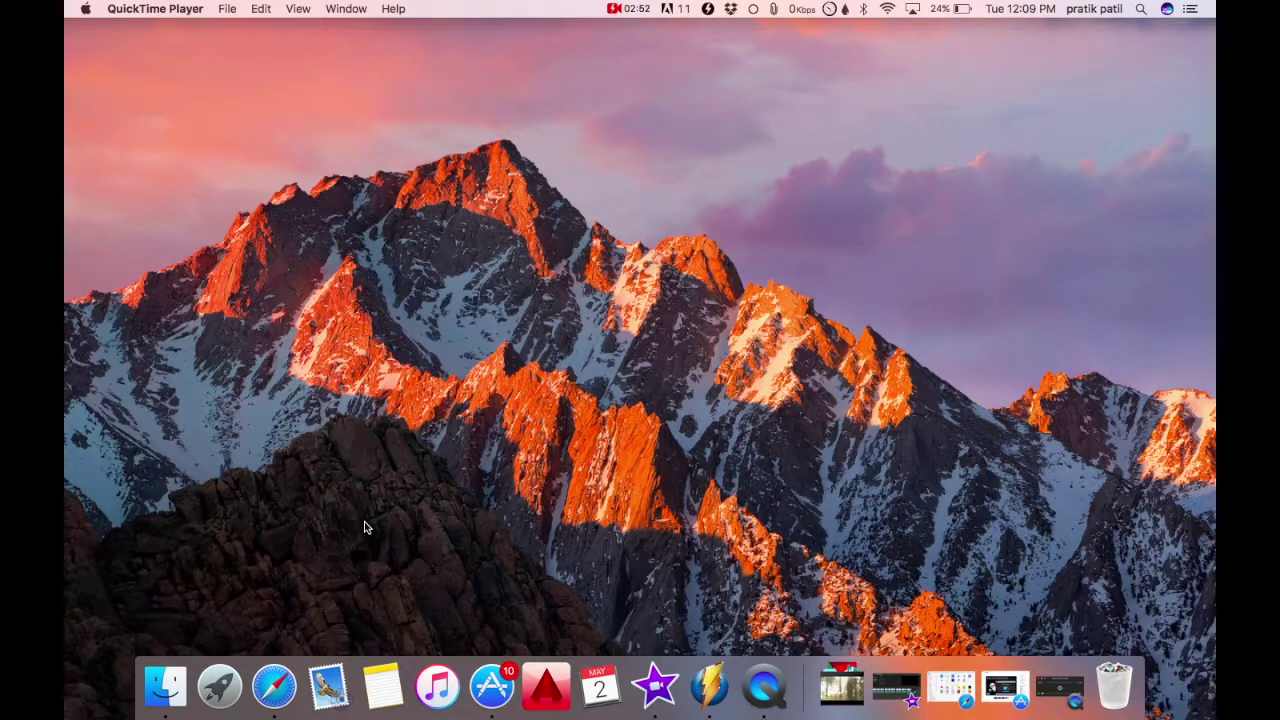
{"action": "left_click", "coordinate": [830, 9]}
{"action": "left_click", "coordinate": [830, 9]}
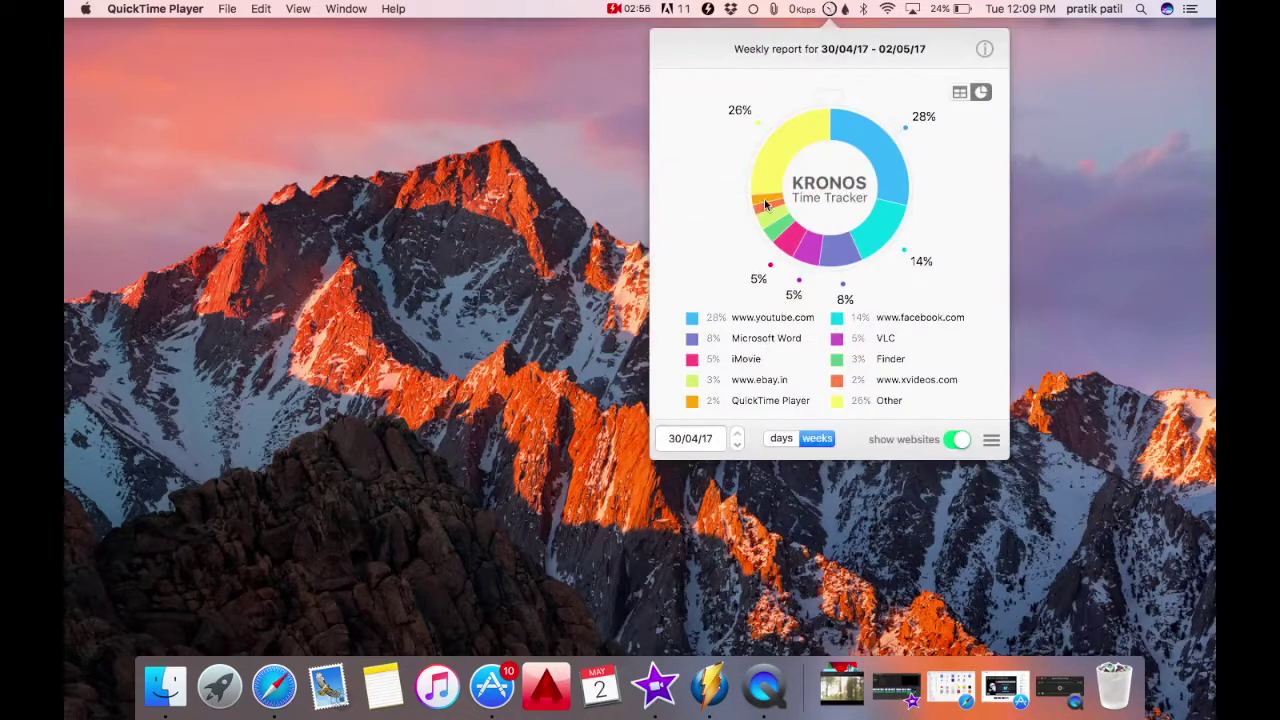
{"action": "left_click", "coordinate": [789, 443]}
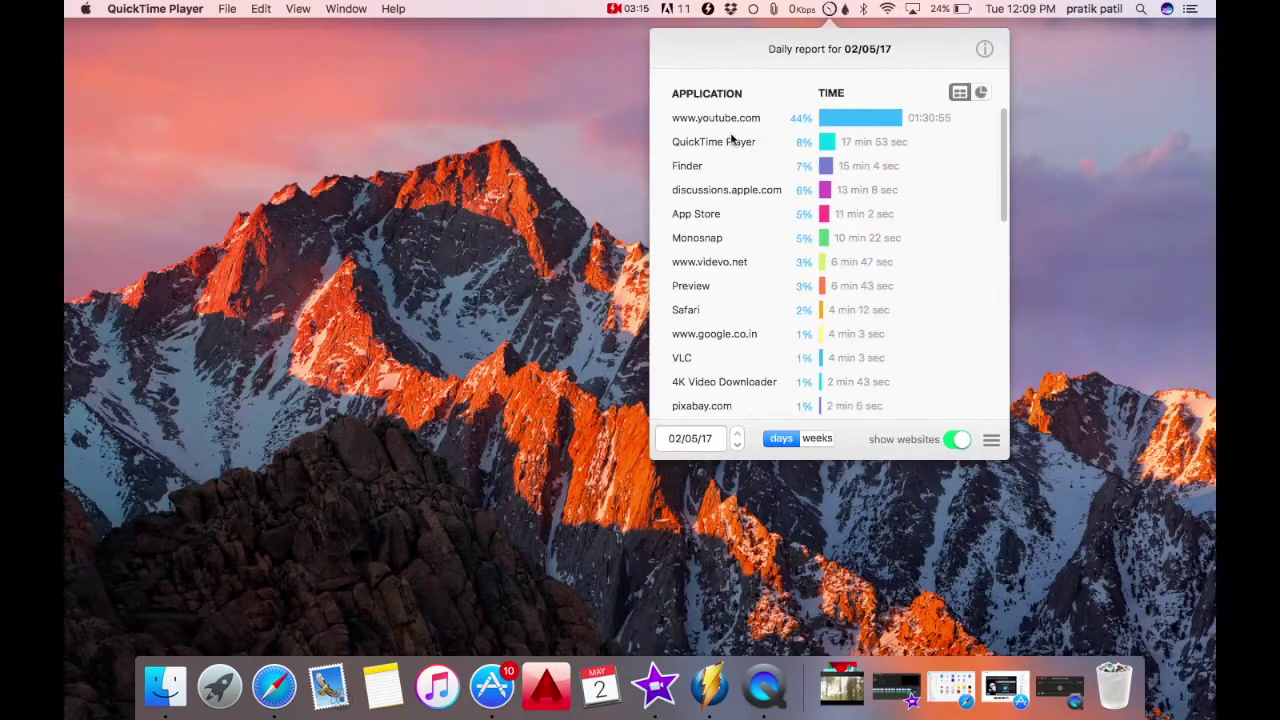
{"action": "scroll", "coordinate": [754, 257], "scroll_direction": "down", "scroll_amount": 3}
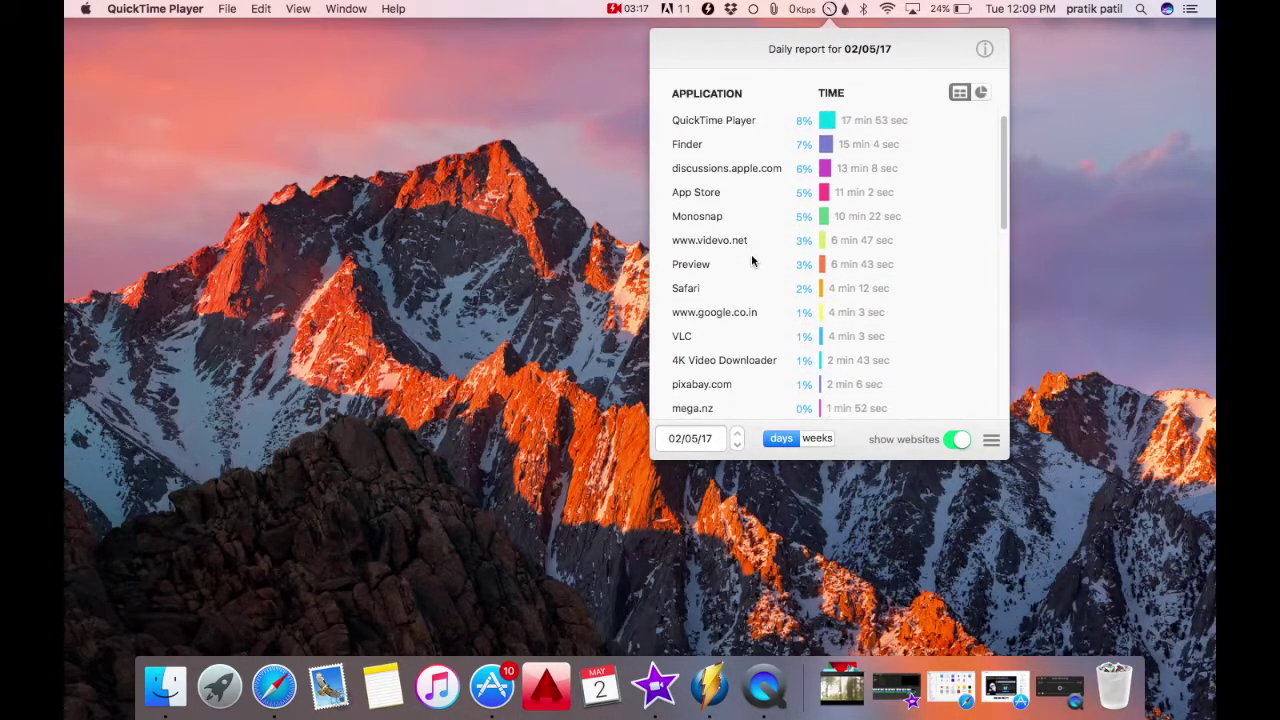
{"action": "scroll", "coordinate": [752, 260], "scroll_direction": "down", "scroll_amount": 1}
{"action": "scroll", "coordinate": [752, 260], "scroll_direction": "down", "scroll_amount": 1}
{"action": "scroll", "coordinate": [752, 260], "scroll_direction": "down", "scroll_amount": 1}
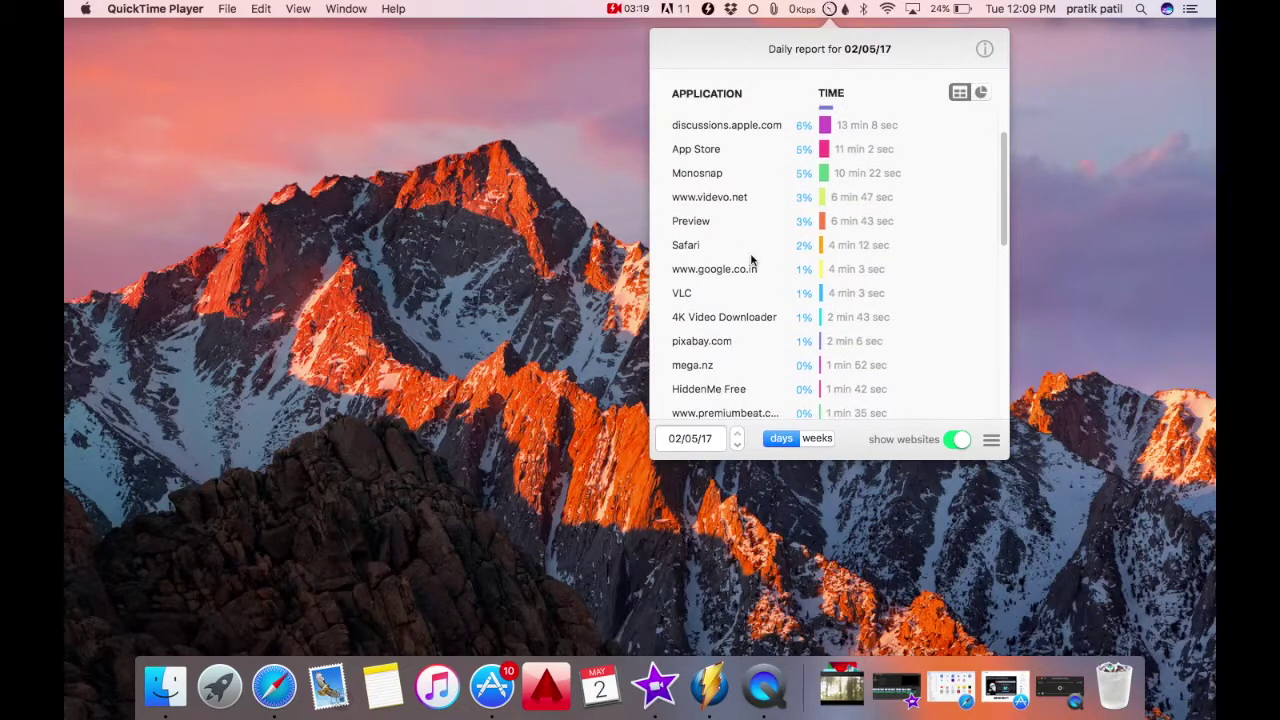
{"action": "scroll", "coordinate": [752, 260], "scroll_direction": "down", "scroll_amount": 1}
{"action": "scroll", "coordinate": [752, 260], "scroll_direction": "down", "scroll_amount": 1}
{"action": "scroll", "coordinate": [752, 260], "scroll_direction": "down", "scroll_amount": 1}
{"action": "scroll", "coordinate": [752, 260], "scroll_direction": "down", "scroll_amount": 1}
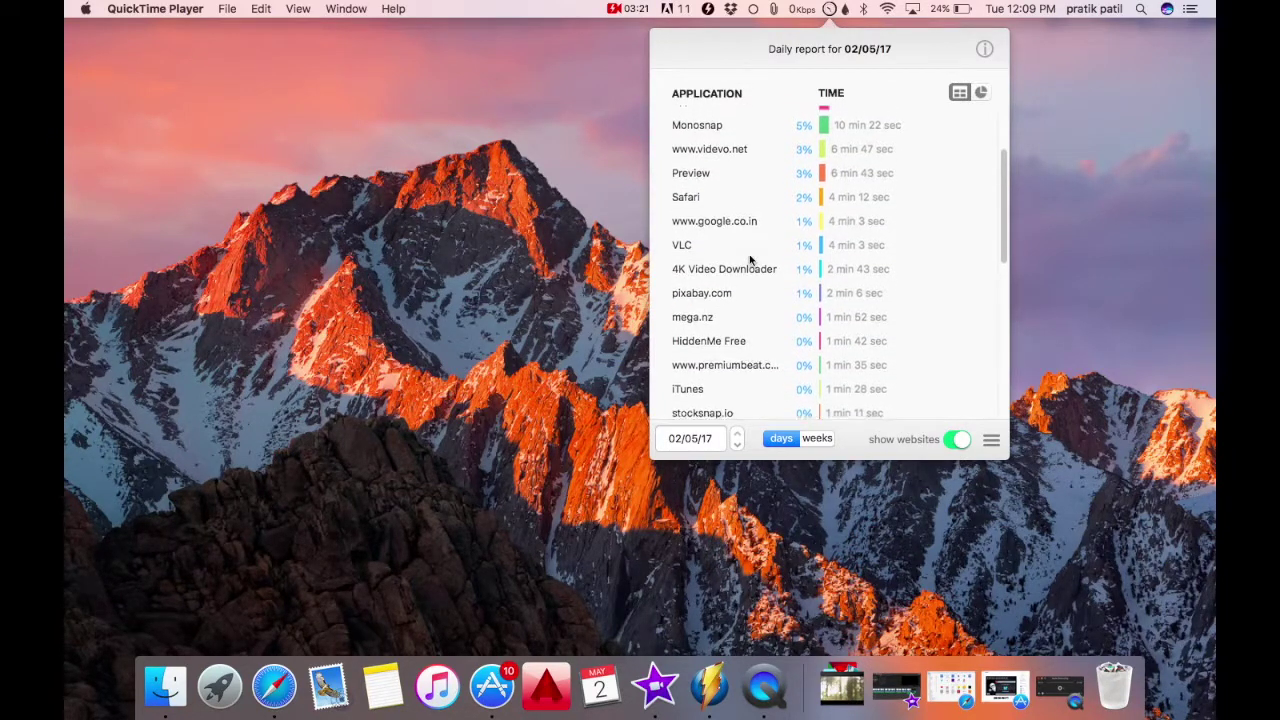
{"action": "scroll", "coordinate": [750, 259], "scroll_direction": "down", "scroll_amount": 1}
{"action": "scroll", "coordinate": [750, 258], "scroll_direction": "down", "scroll_amount": 1}
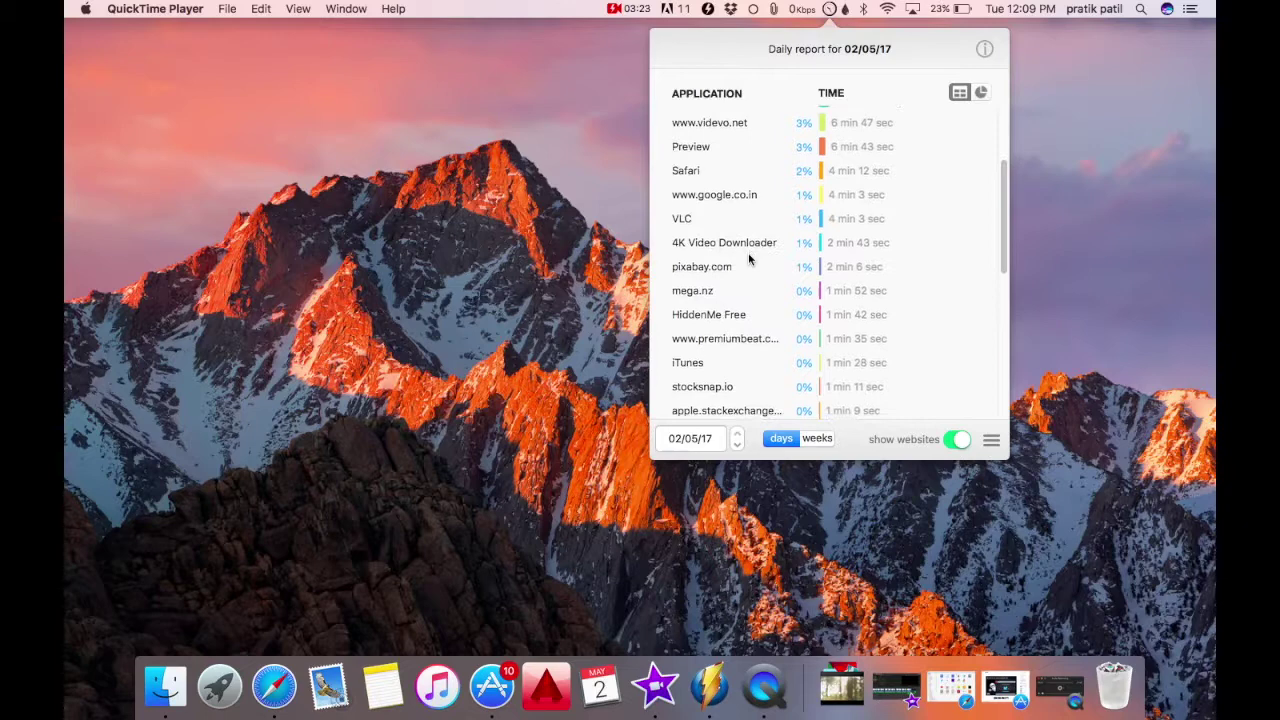
{"action": "scroll", "coordinate": [804, 253], "scroll_direction": "up", "scroll_amount": 1}
{"action": "scroll", "coordinate": [803, 254], "scroll_direction": "up", "scroll_amount": 1}
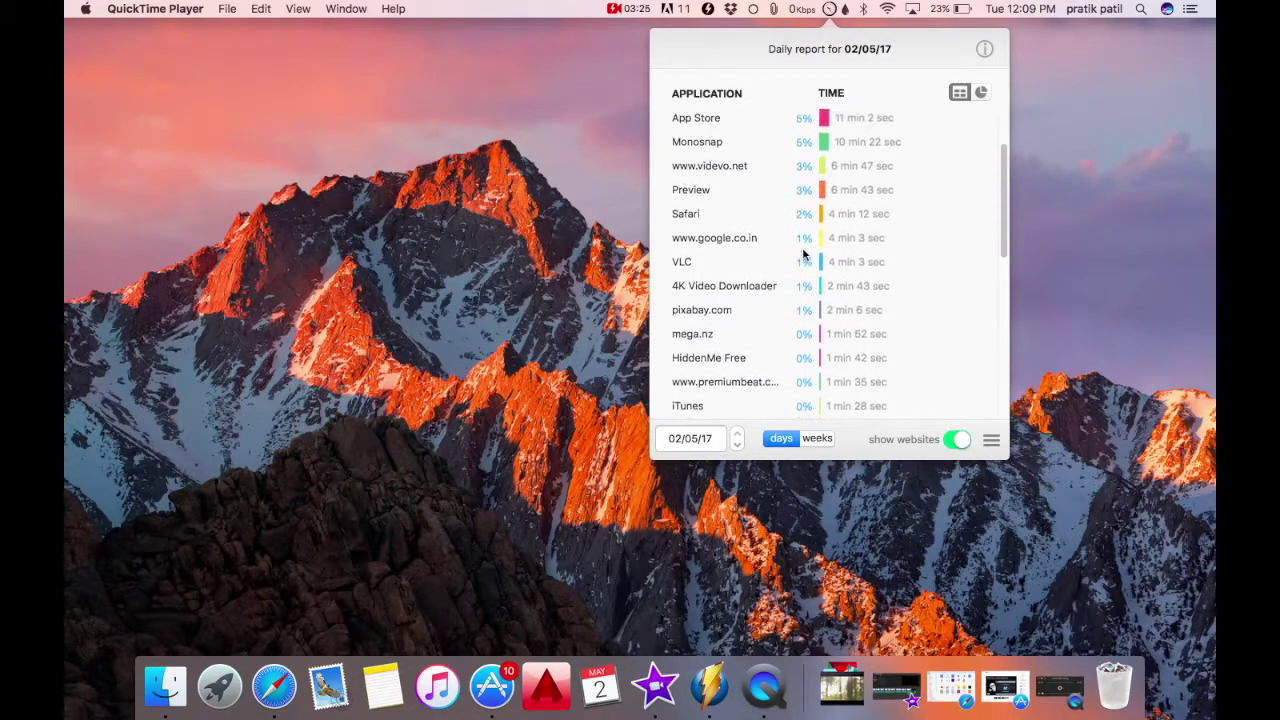
{"action": "scroll", "coordinate": [802, 255], "scroll_direction": "up", "scroll_amount": 1}
{"action": "scroll", "coordinate": [800, 257], "scroll_direction": "up", "scroll_amount": 1}
{"action": "scroll", "coordinate": [800, 257], "scroll_direction": "up", "scroll_amount": 1}
{"action": "scroll", "coordinate": [799, 259], "scroll_direction": "up", "scroll_amount": 1}
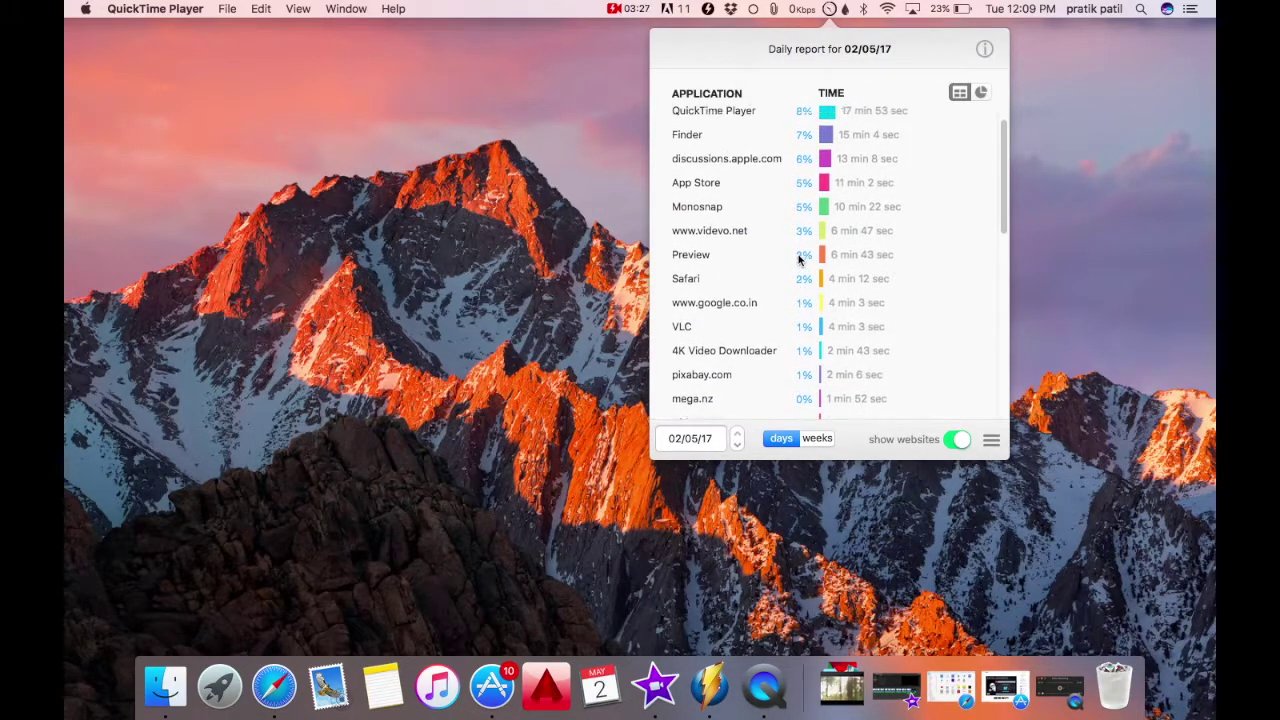
{"action": "scroll", "coordinate": [799, 260], "scroll_direction": "up", "scroll_amount": 1}
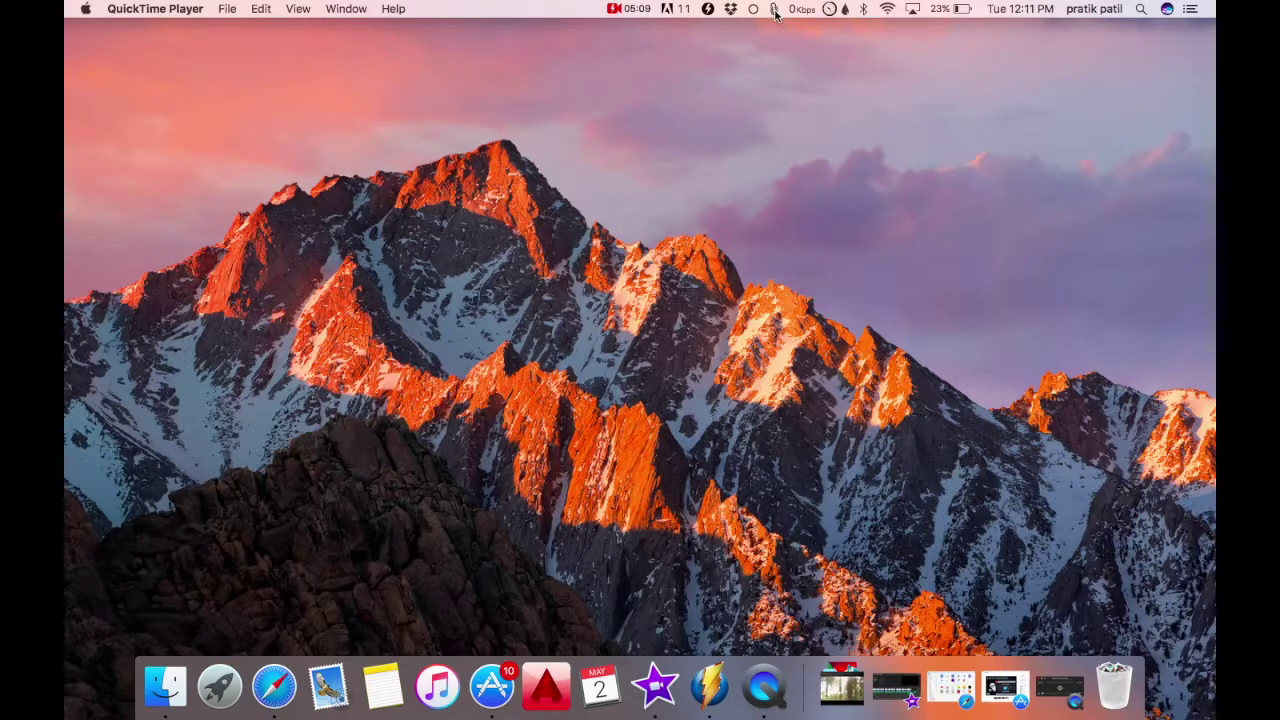
Recopy the earlier YouTube link from CopyClip history and paste it on a new line in the note.
{"action": "left_click", "coordinate": [775, 10]}
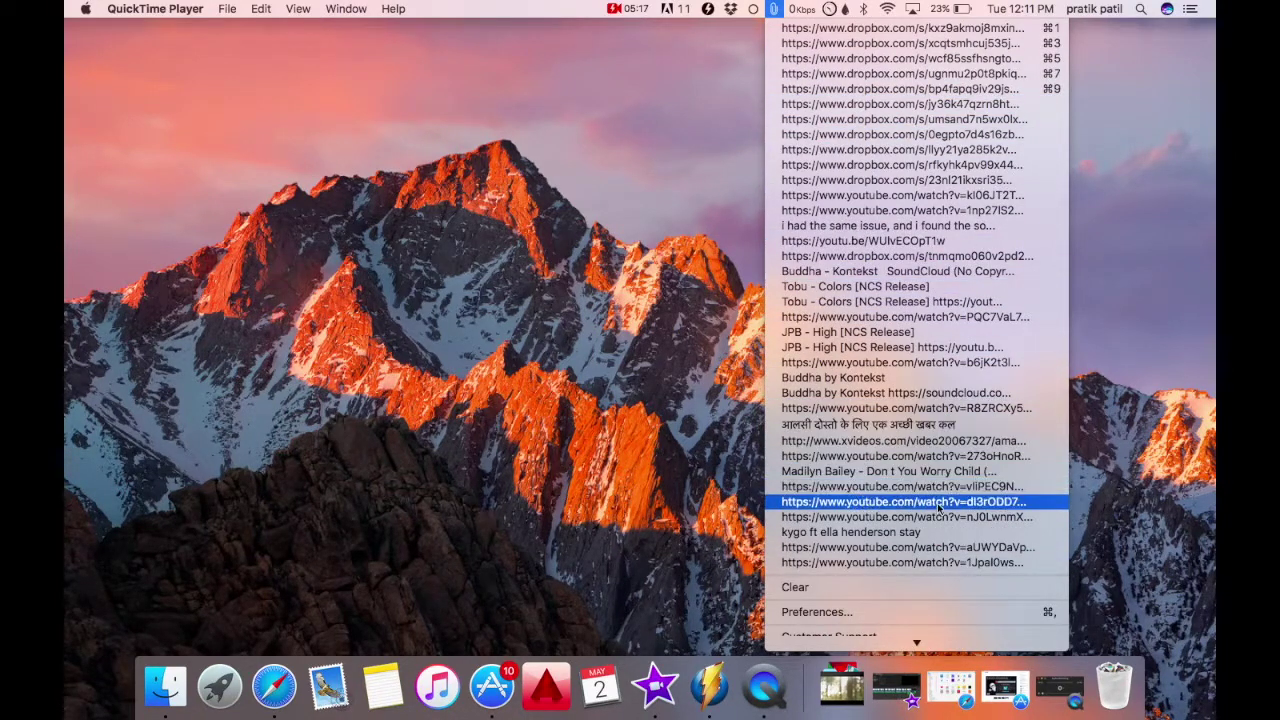
{"action": "left_click", "coordinate": [847, 211]}
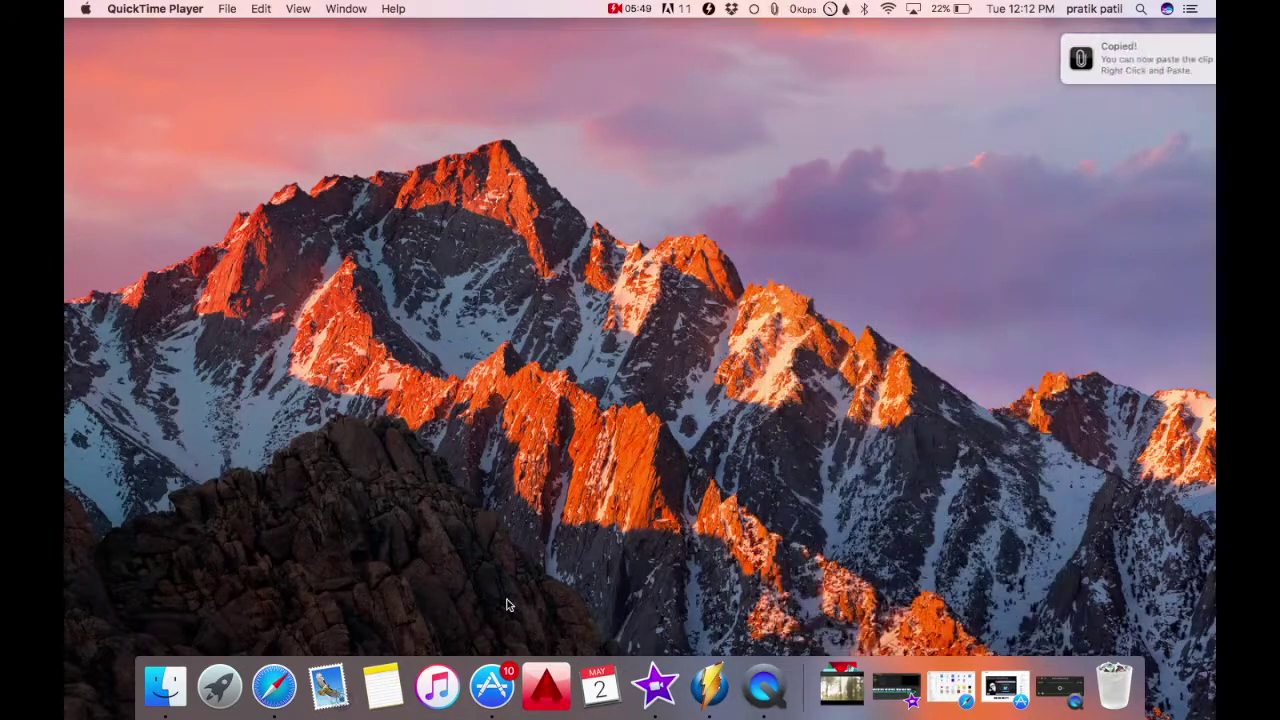
{"action": "left_click", "coordinate": [383, 690]}
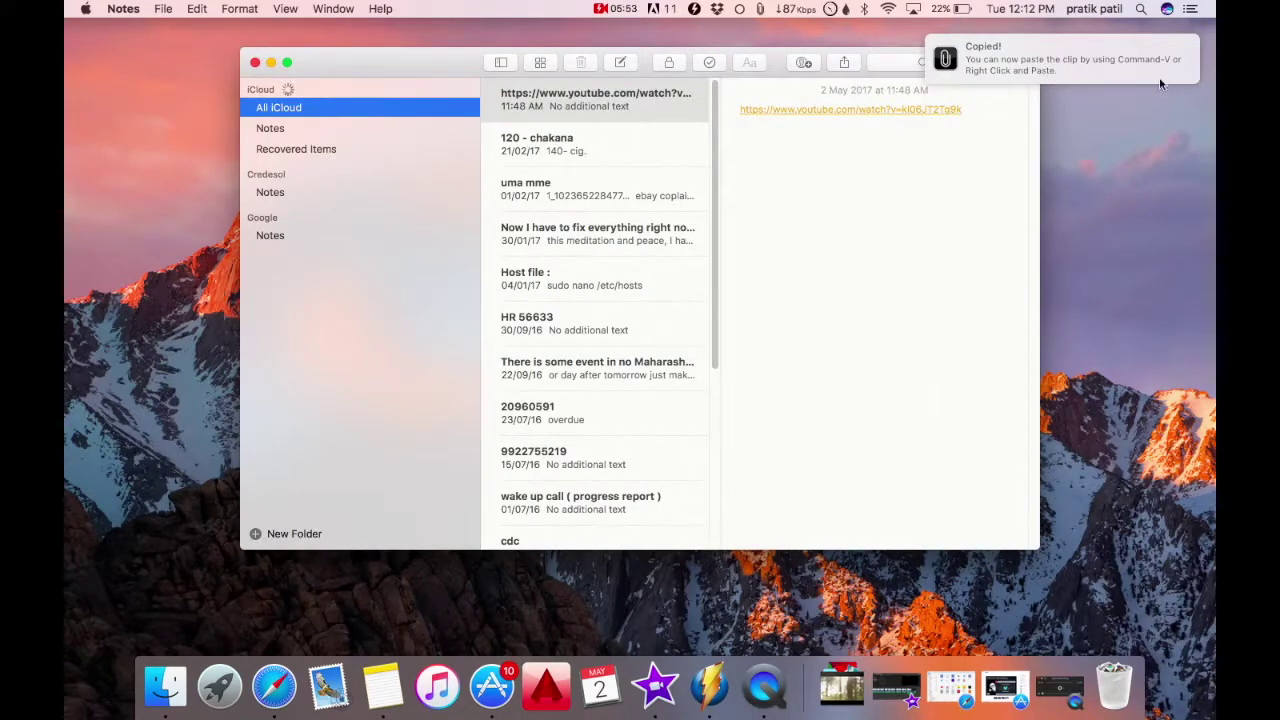
{"action": "left_click", "coordinate": [828, 160]}
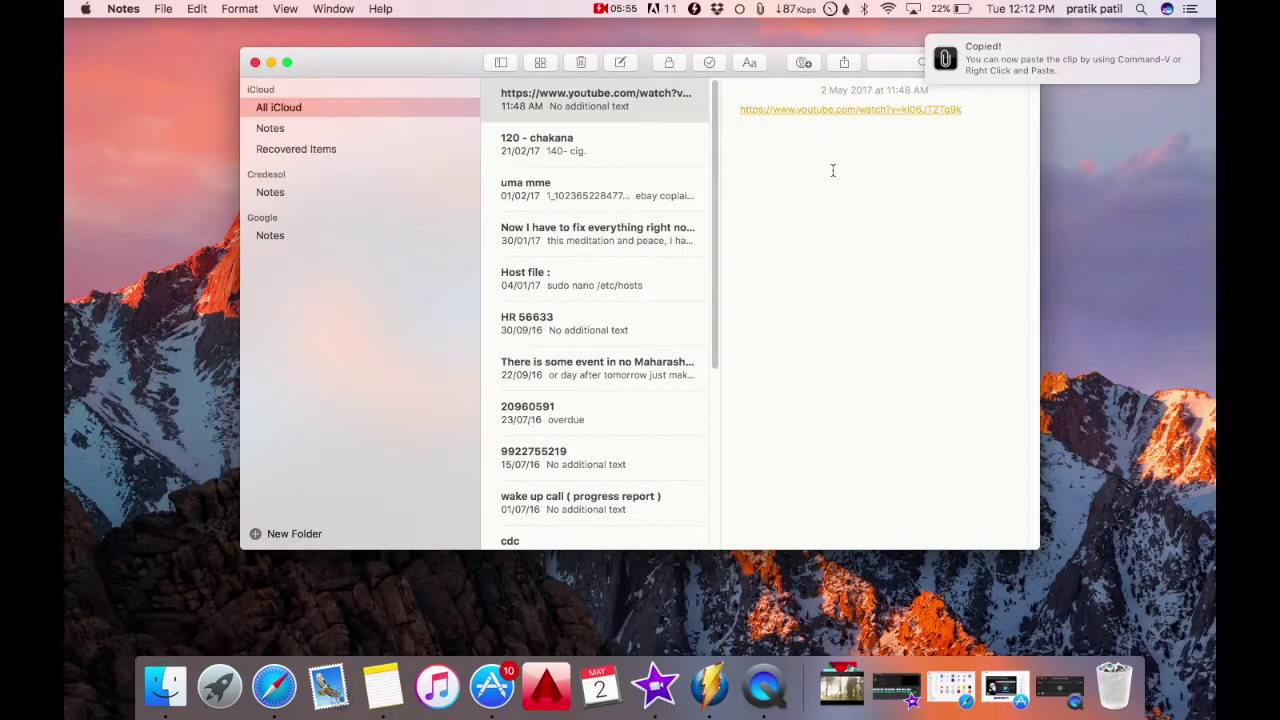
{"action": "key", "text": "Return"}
{"action": "key", "text": "super+v"}
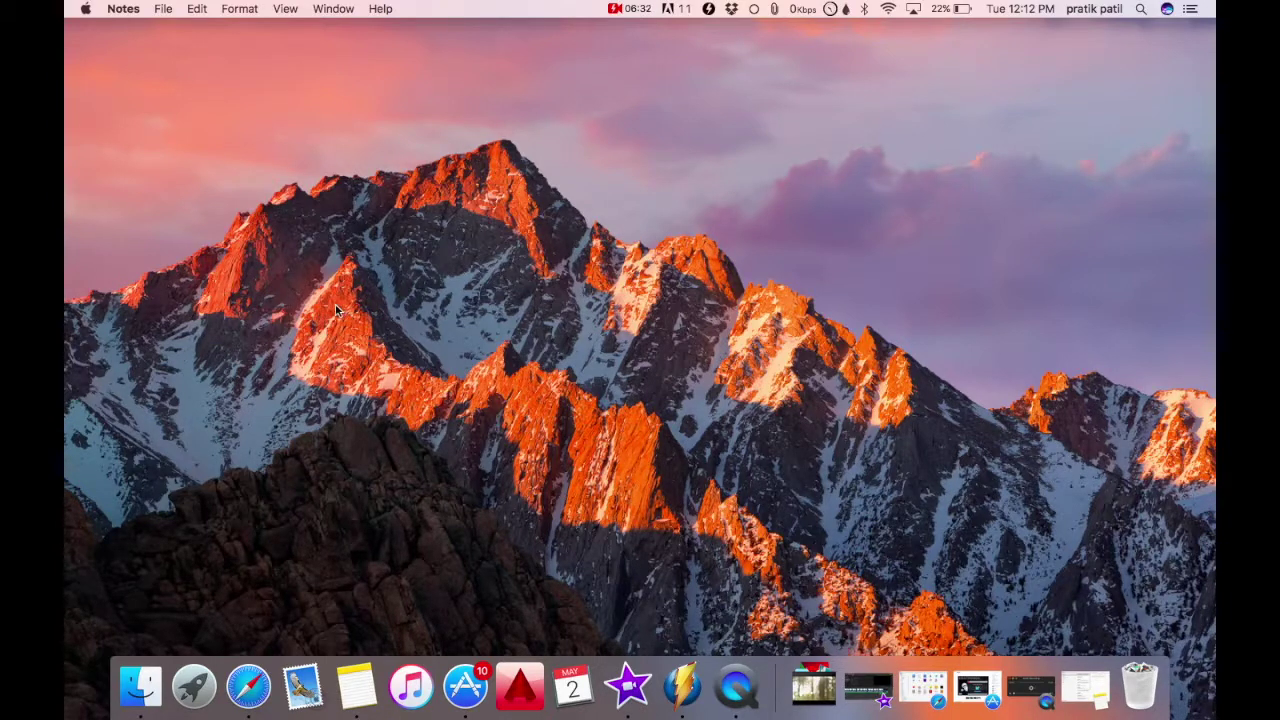
Open Launchpad, leave icon edit mode and launch App Cleaner to list installed apps.
{"action": "left_click", "coordinate": [190, 694]}
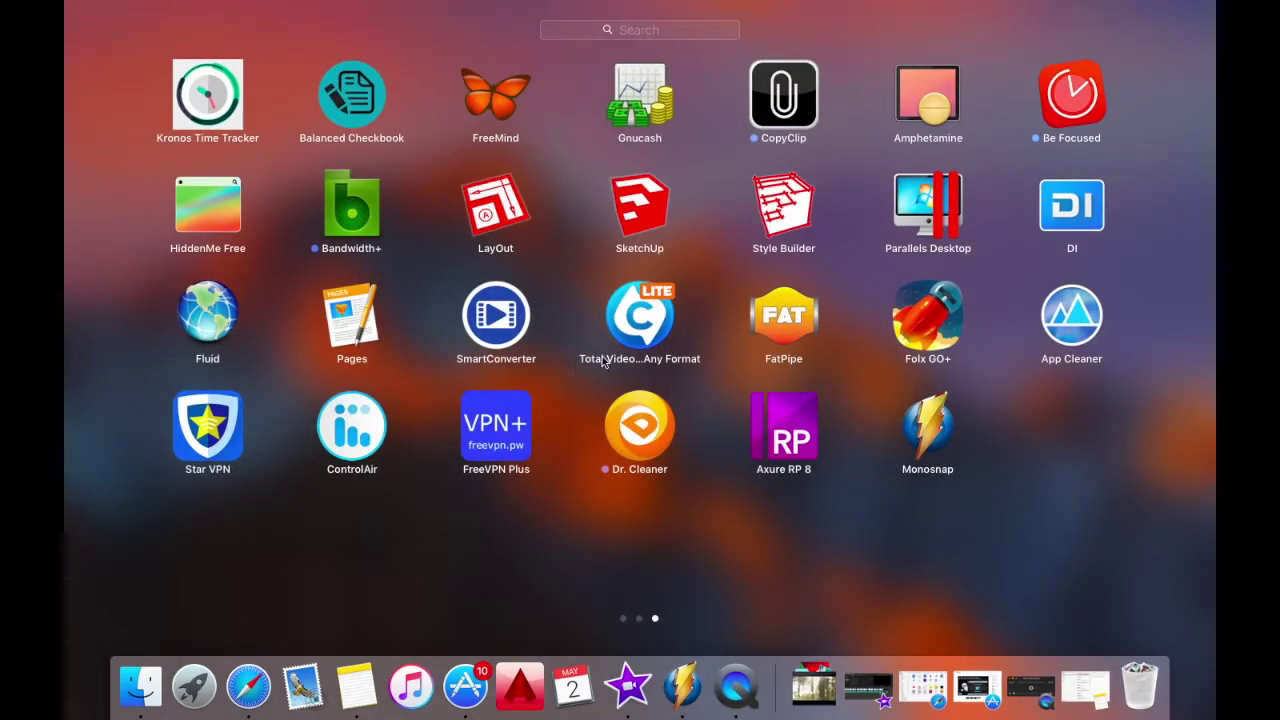
{"action": "left_click", "coordinate": [787, 331]}
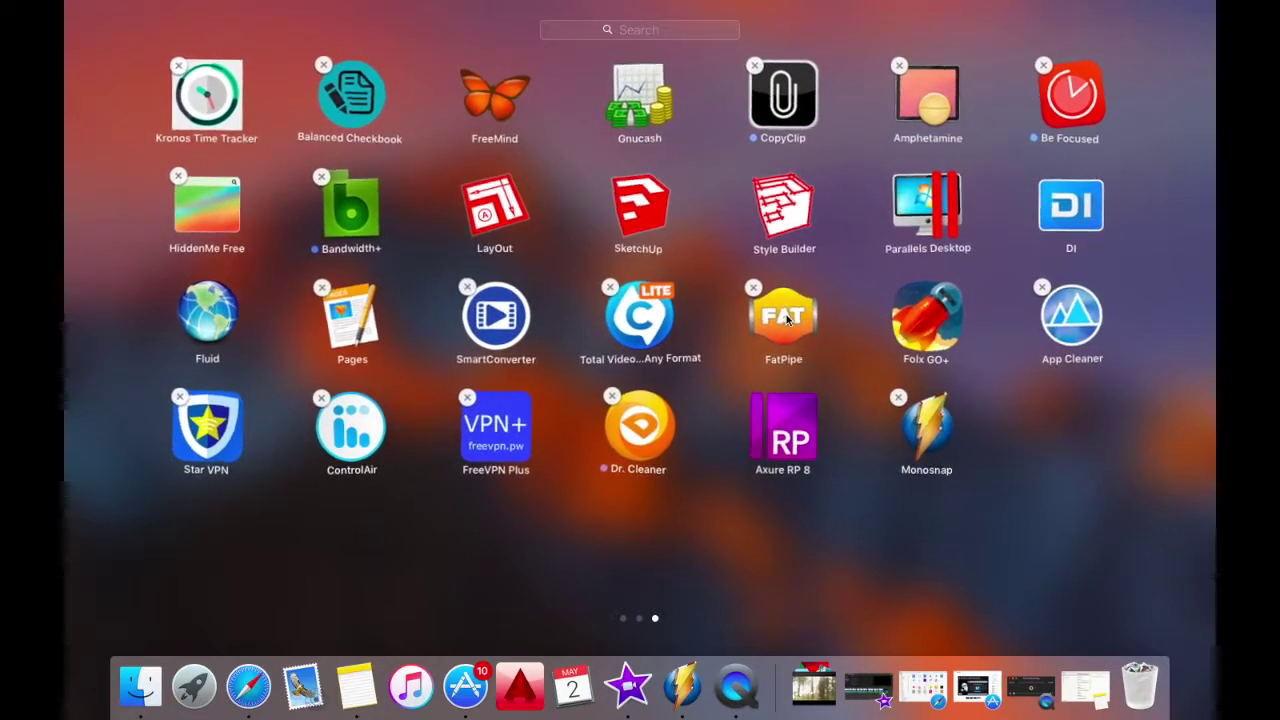
{"action": "left_click", "coordinate": [800, 560]}
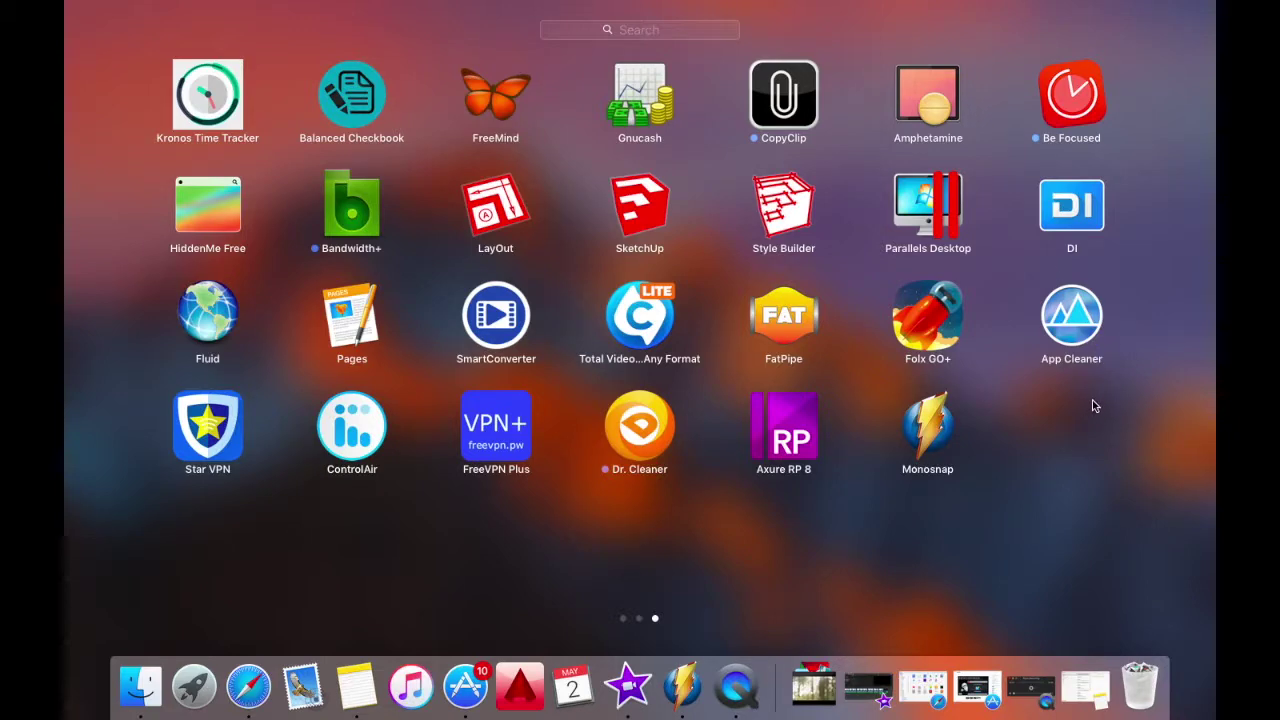
{"action": "left_click", "coordinate": [1071, 320]}
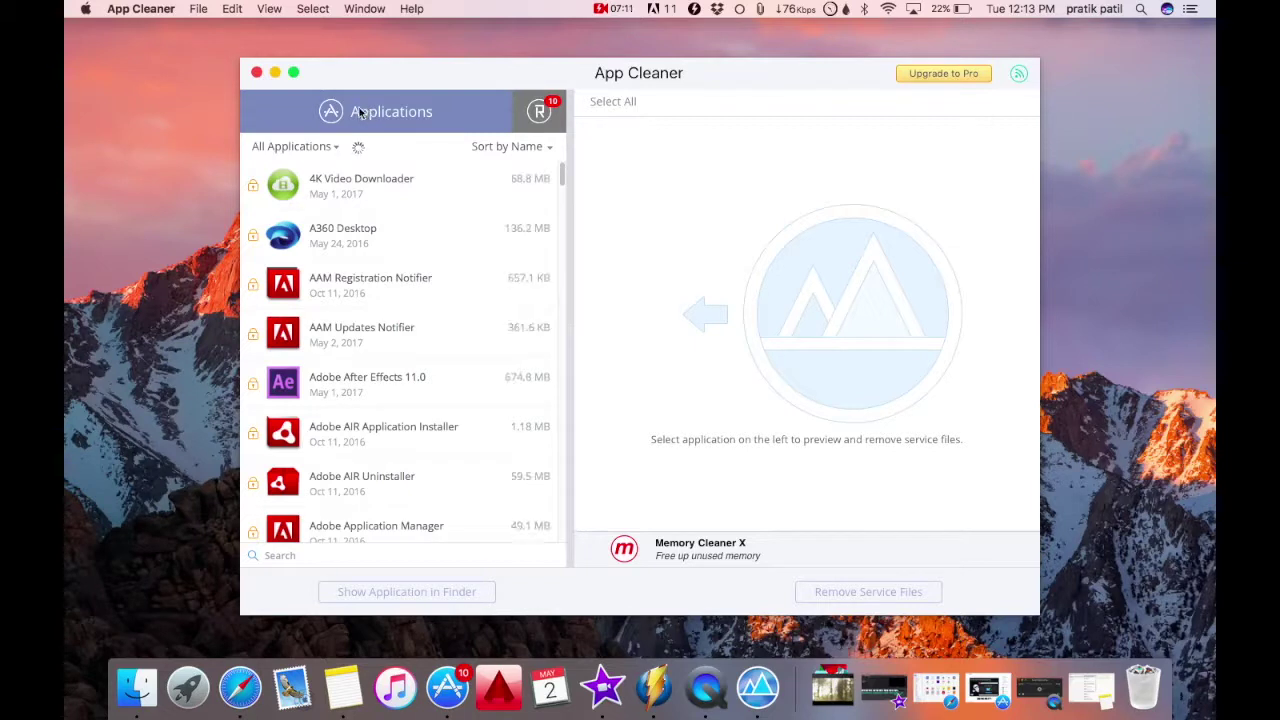
Scroll the App Cleaner applications list down and select Audacity to show its service files.
{"action": "mouse_move", "coordinate": [400, 384]}
{"action": "scroll", "coordinate": [389, 287], "scroll_direction": "down", "scroll_amount": 2}
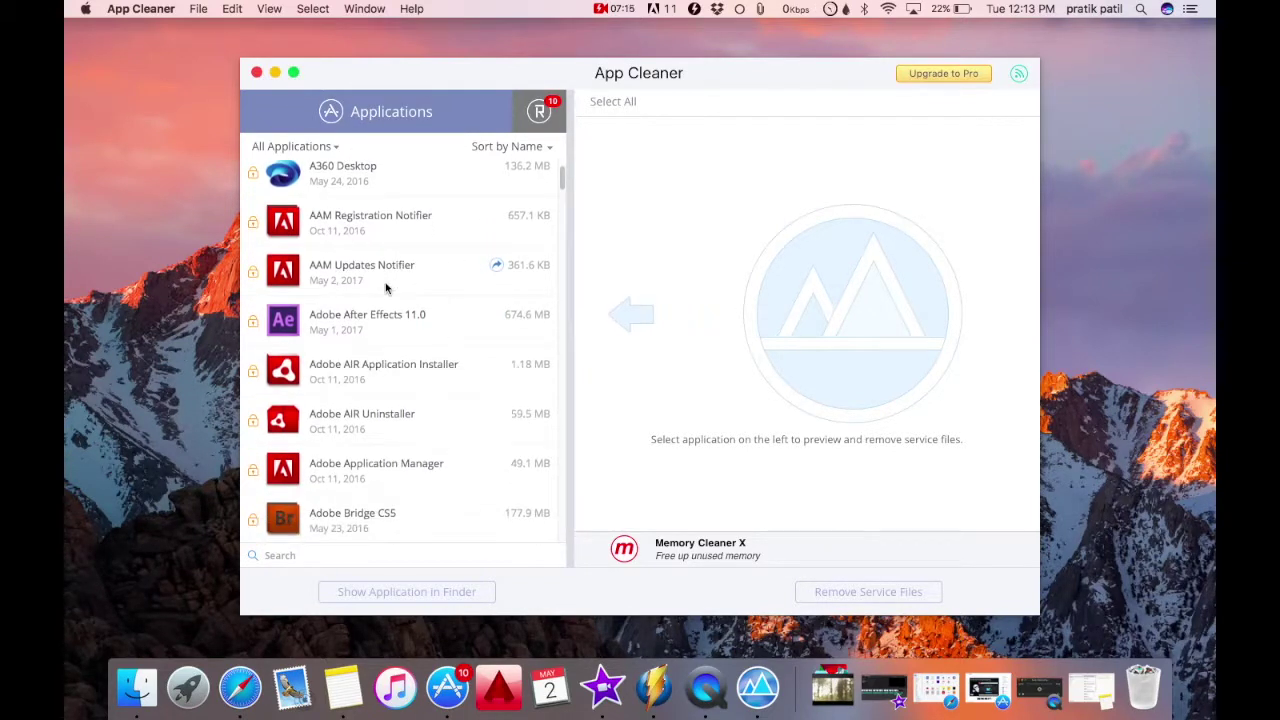
{"action": "scroll", "coordinate": [386, 288], "scroll_direction": "up", "scroll_amount": 2}
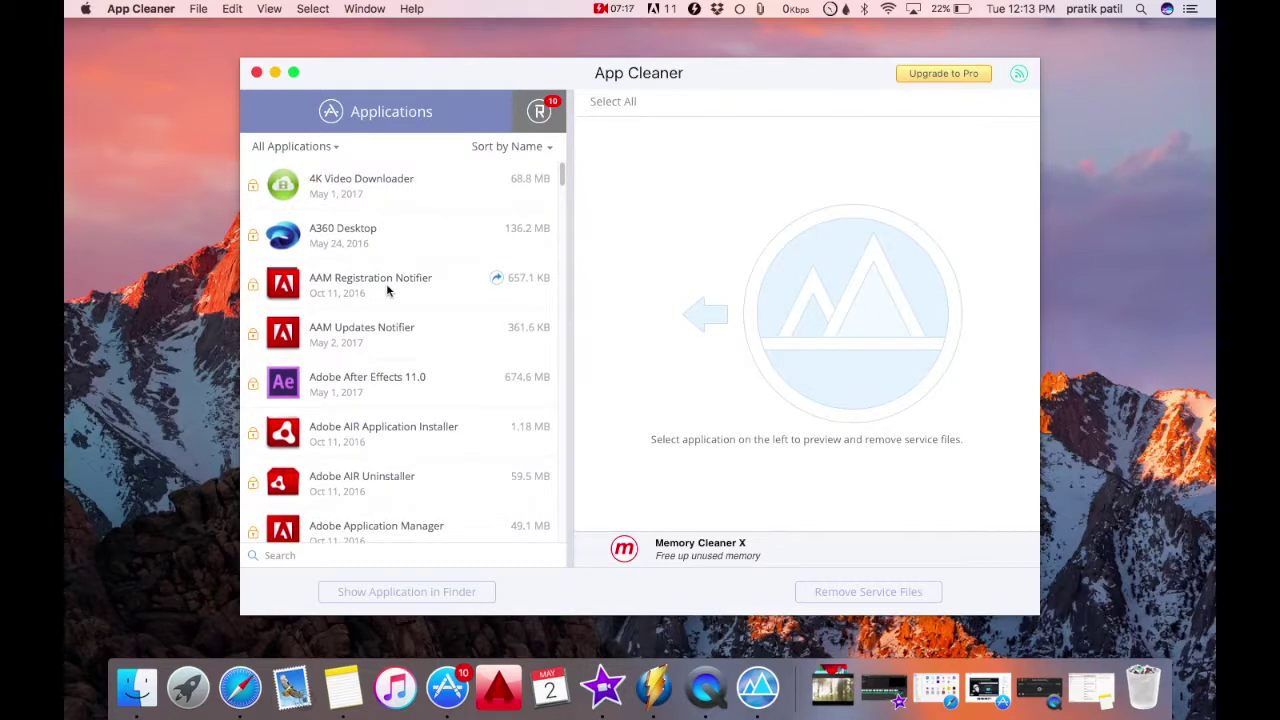
{"action": "scroll", "coordinate": [389, 291], "scroll_direction": "down", "scroll_amount": 2}
{"action": "scroll", "coordinate": [389, 291], "scroll_direction": "down", "scroll_amount": 2}
{"action": "scroll", "coordinate": [389, 291], "scroll_direction": "down", "scroll_amount": 2}
{"action": "scroll", "coordinate": [389, 291], "scroll_direction": "down", "scroll_amount": 4}
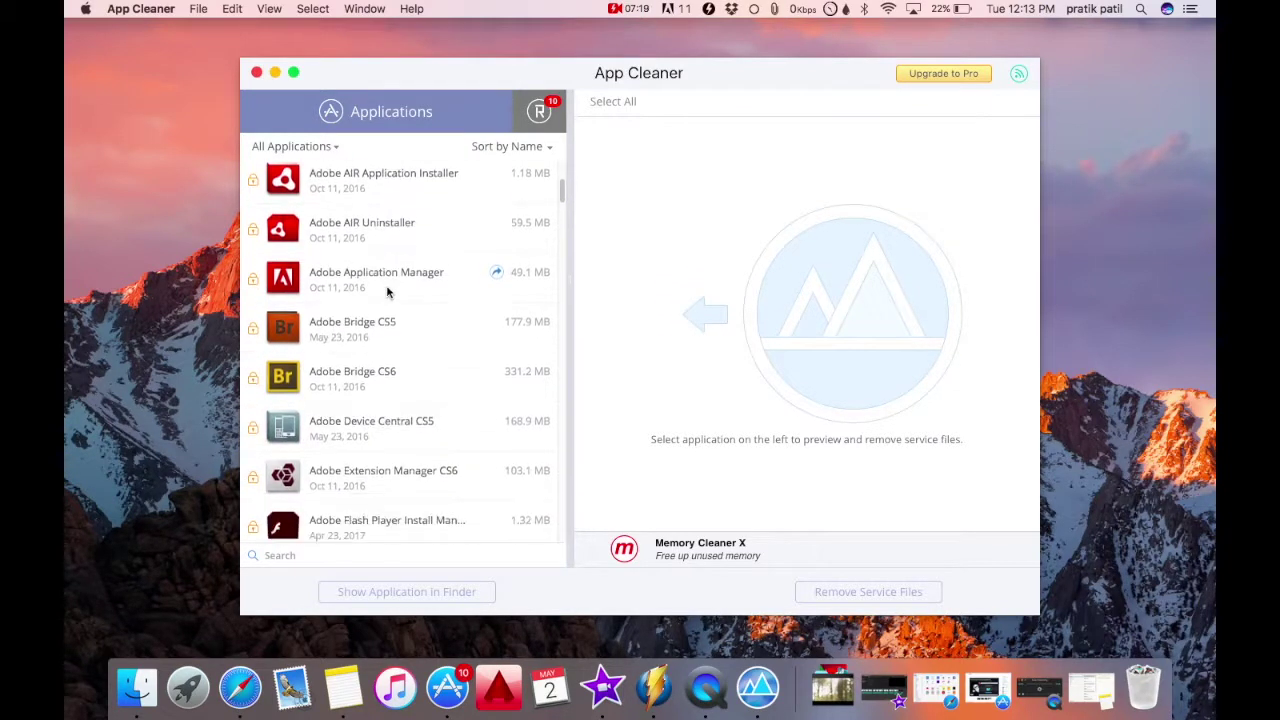
{"action": "scroll", "coordinate": [388, 291], "scroll_direction": "down", "scroll_amount": 1}
{"action": "scroll", "coordinate": [388, 291], "scroll_direction": "down", "scroll_amount": 3}
{"action": "scroll", "coordinate": [388, 291], "scroll_direction": "down", "scroll_amount": 1}
{"action": "scroll", "coordinate": [388, 291], "scroll_direction": "down", "scroll_amount": 2}
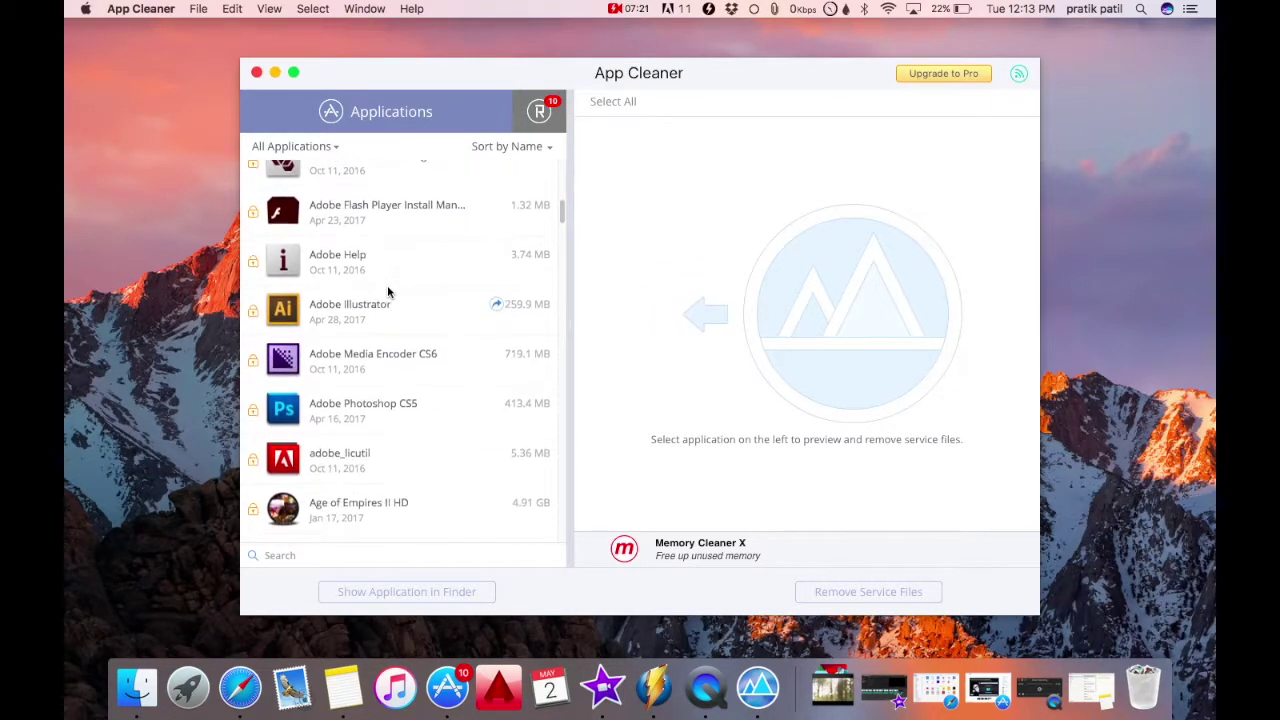
{"action": "scroll", "coordinate": [388, 291], "scroll_direction": "down", "scroll_amount": 2}
{"action": "scroll", "coordinate": [388, 291], "scroll_direction": "down", "scroll_amount": 1}
{"action": "scroll", "coordinate": [388, 291], "scroll_direction": "down", "scroll_amount": 2}
{"action": "scroll", "coordinate": [388, 291], "scroll_direction": "down", "scroll_amount": 1}
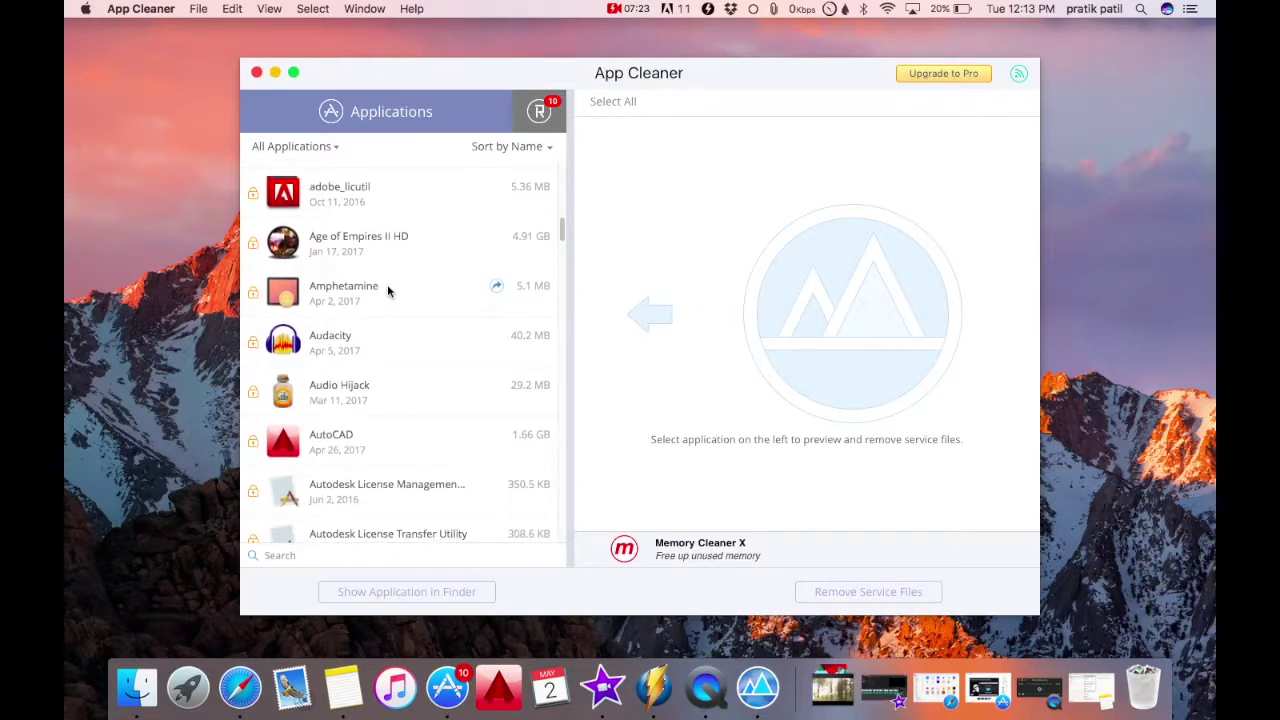
{"action": "scroll", "coordinate": [388, 291], "scroll_direction": "down", "scroll_amount": 1}
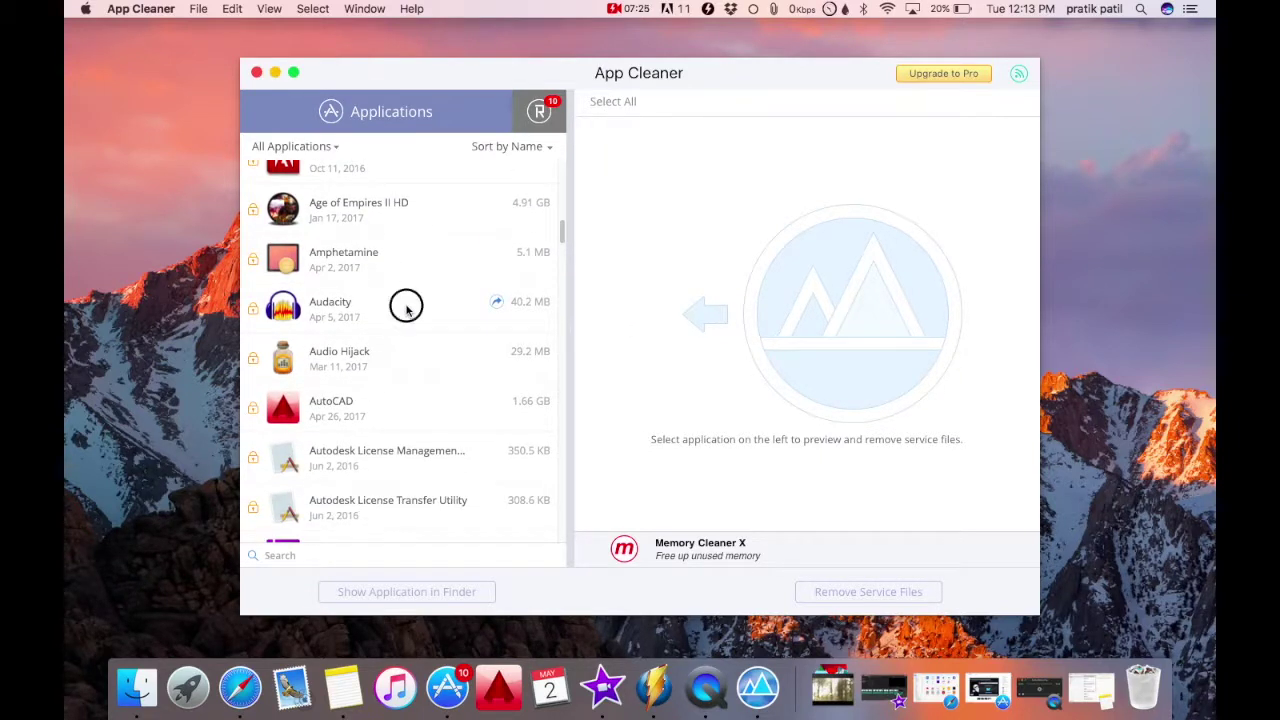
{"action": "left_click", "coordinate": [407, 310]}
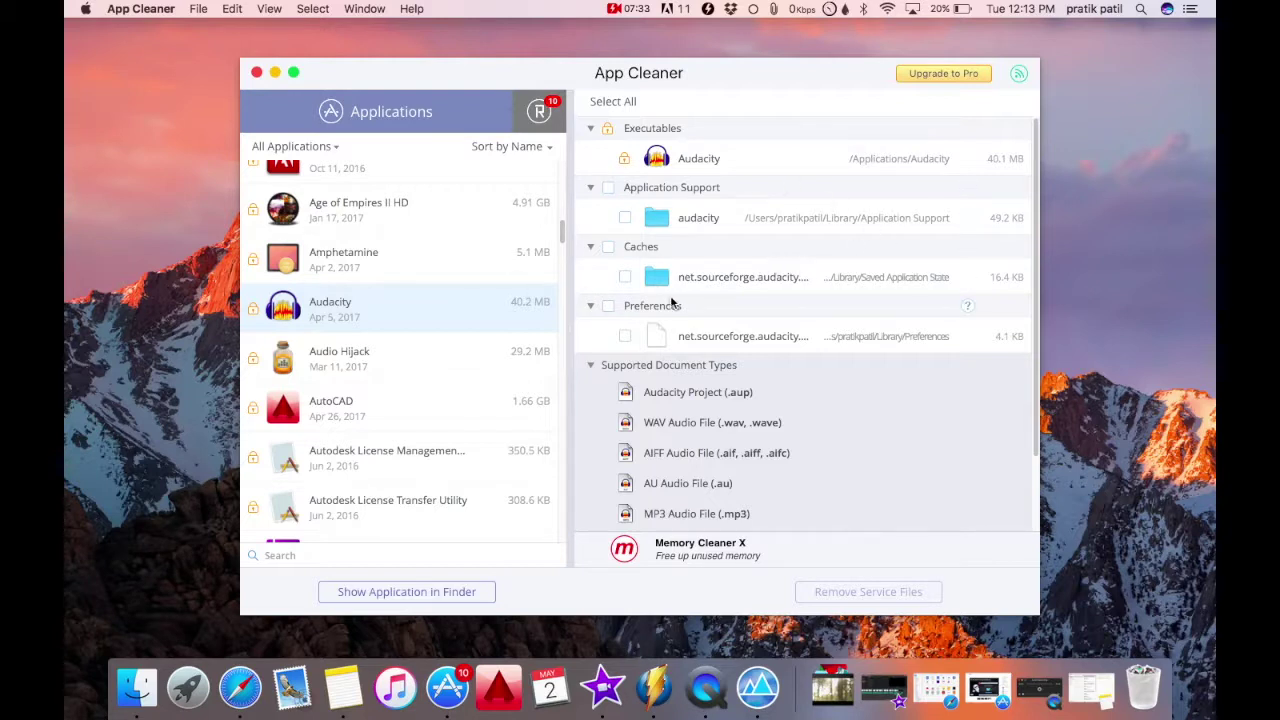
Tick Audacity's Preferences, Caches and Application Support files, 69.6 KB in total.
{"action": "scroll", "coordinate": [806, 428], "scroll_direction": "down", "scroll_amount": 2}
{"action": "scroll", "coordinate": [806, 428], "scroll_direction": "down", "scroll_amount": 3}
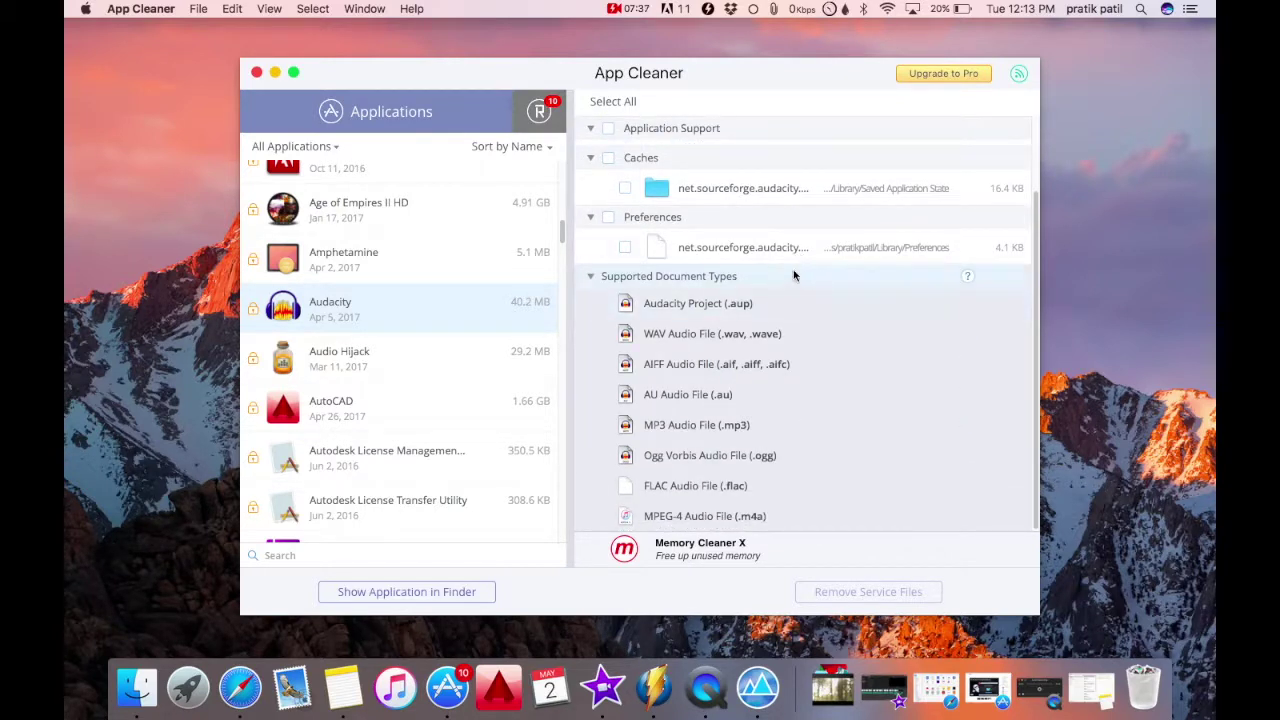
{"action": "scroll", "coordinate": [774, 277], "scroll_direction": "up", "scroll_amount": 2}
{"action": "scroll", "coordinate": [700, 280], "scroll_direction": "up", "scroll_amount": 2}
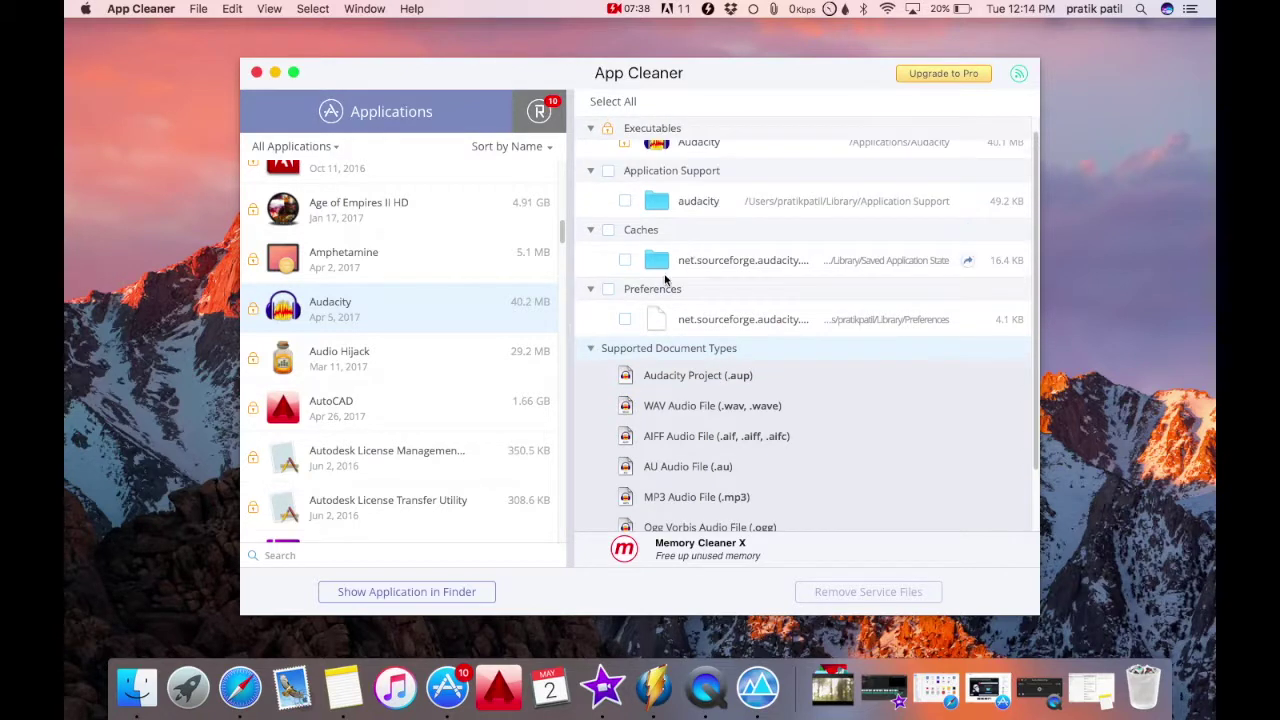
{"action": "left_click", "coordinate": [608, 289]}
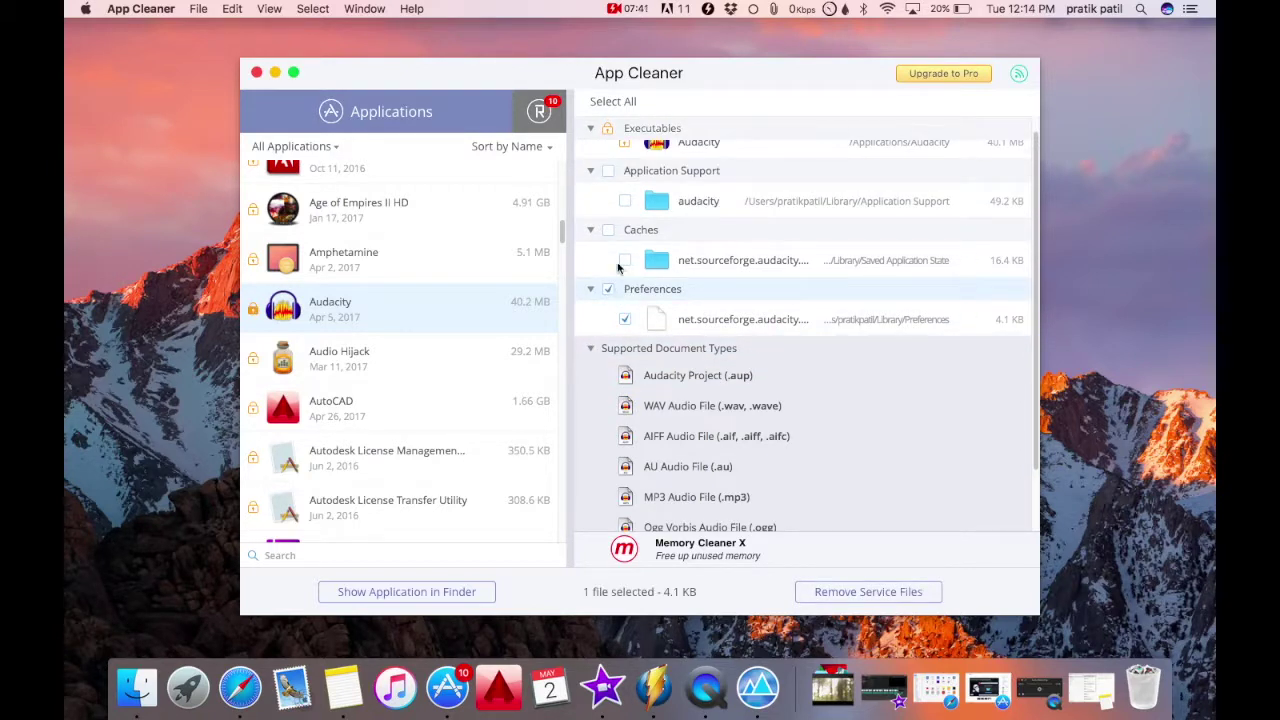
{"action": "left_click", "coordinate": [608, 230]}
{"action": "left_click", "coordinate": [608, 171]}
{"action": "scroll", "coordinate": [633, 238], "scroll_direction": "up", "scroll_amount": 1}
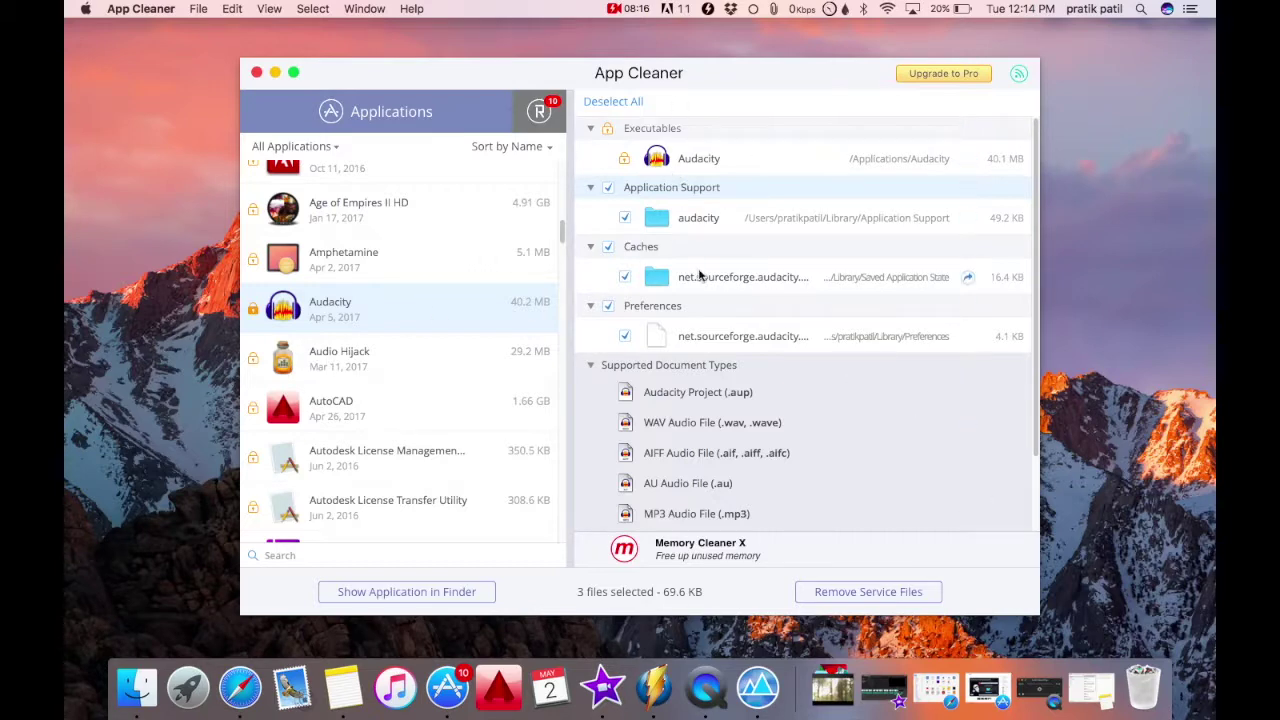
Browse Launchpad's second page, exit icon edit mode, then close the App Cleaner window.
{"action": "left_click", "coordinate": [188, 687]}
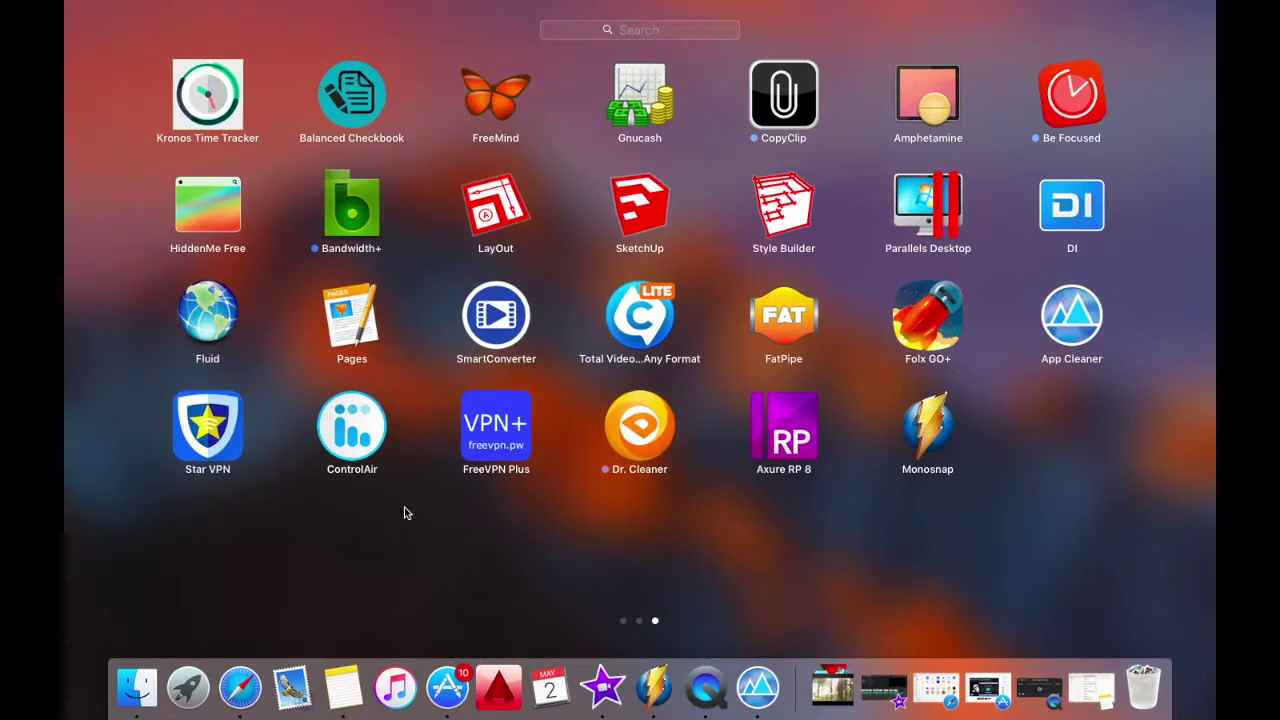
{"action": "scroll", "coordinate": [405, 515], "scroll_direction": "left", "scroll_amount": 3}
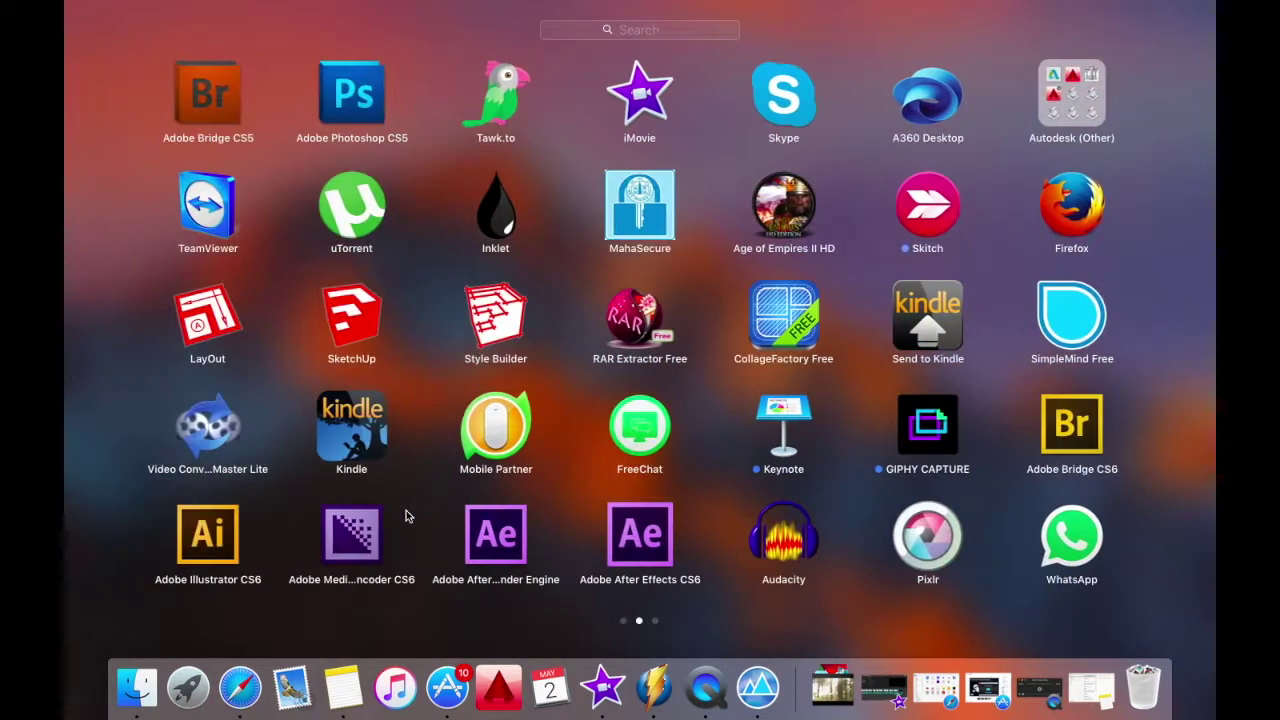
{"action": "left_click", "coordinate": [788, 541]}
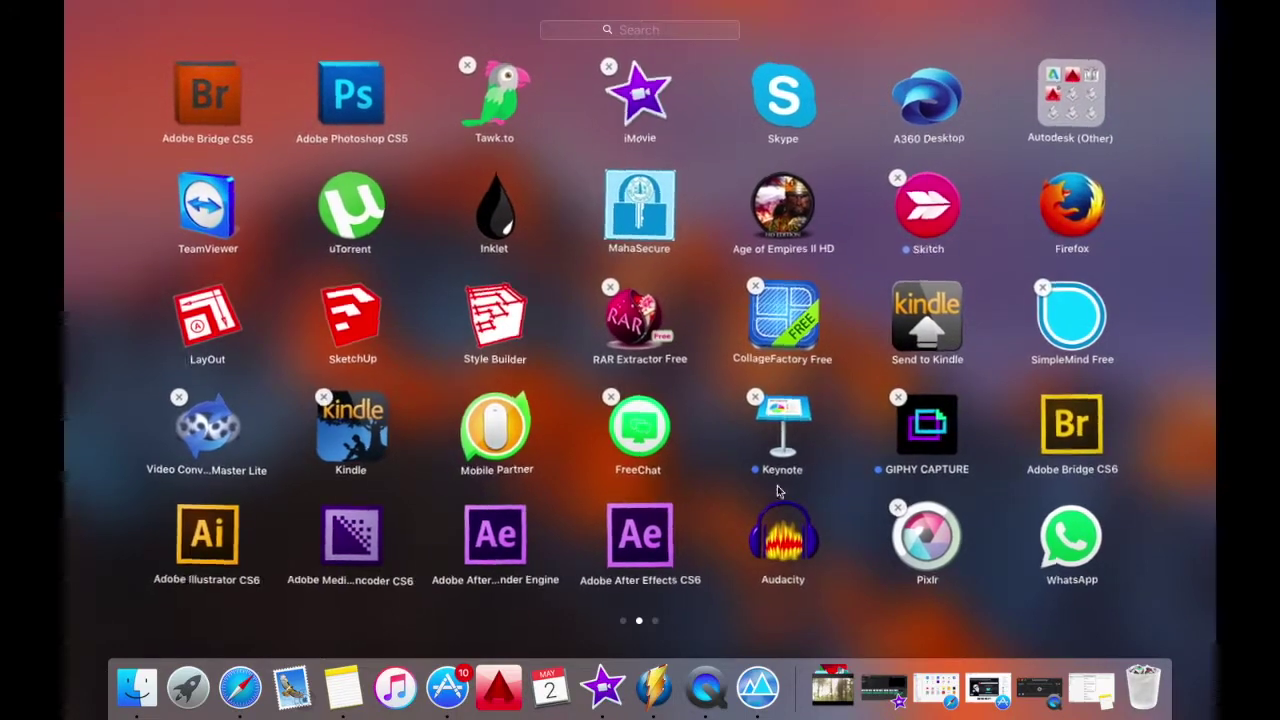
{"action": "left_click", "coordinate": [846, 612]}
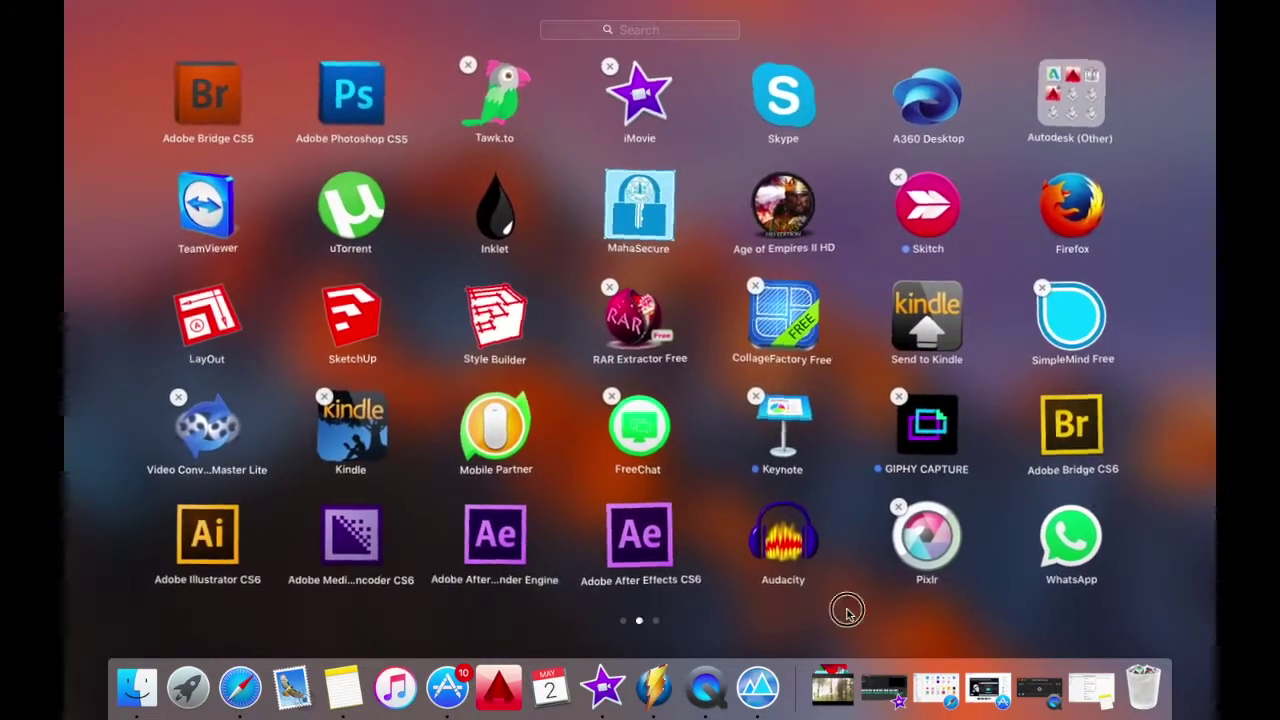
{"action": "left_click", "coordinate": [770, 700]}
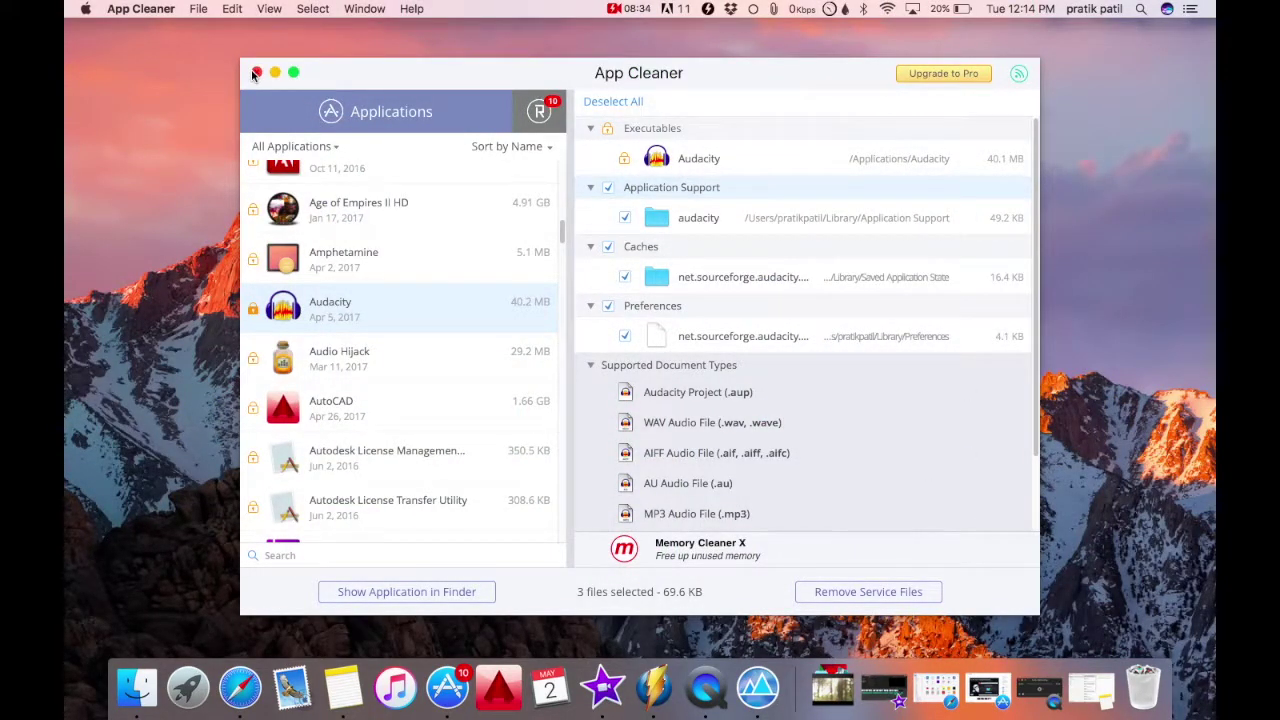
{"action": "left_click", "coordinate": [256, 73]}
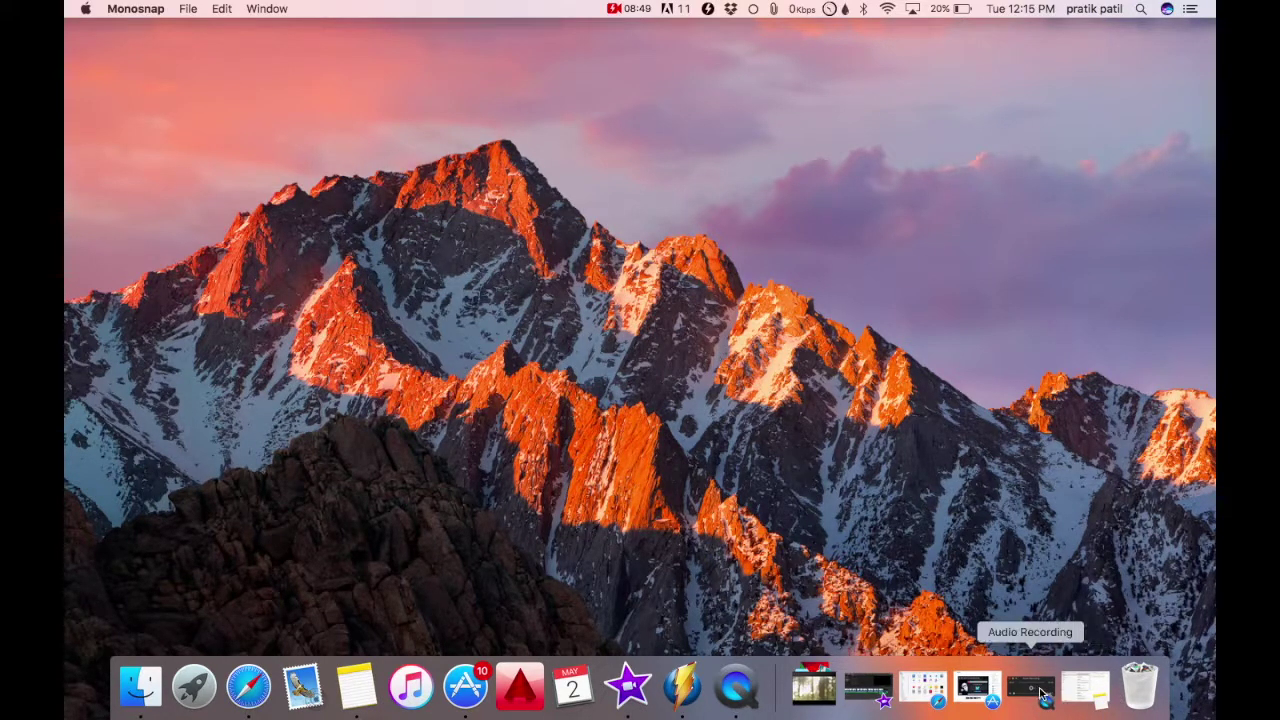
Restore the Duplicates Cleaner App Store page and view its second and third screenshots, showing the 23.2 GB scan.
{"action": "left_click", "coordinate": [995, 690]}
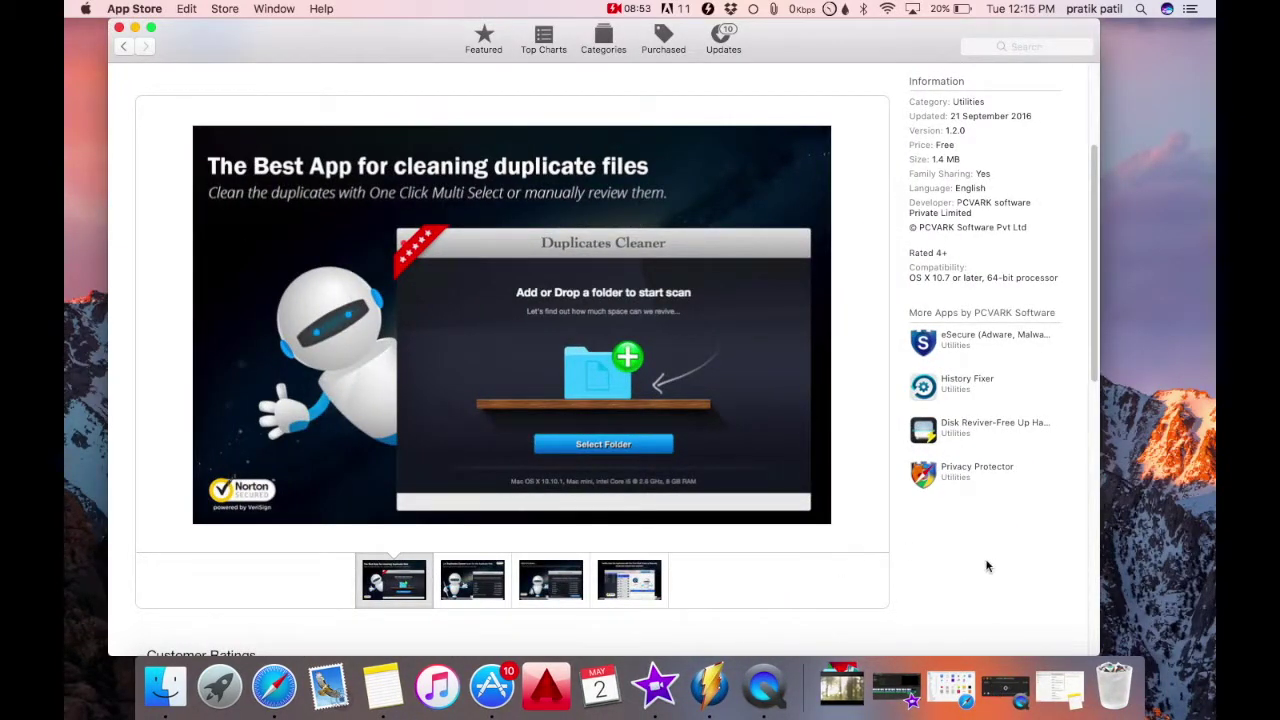
{"action": "scroll", "coordinate": [449, 366], "scroll_direction": "up", "scroll_amount": 1}
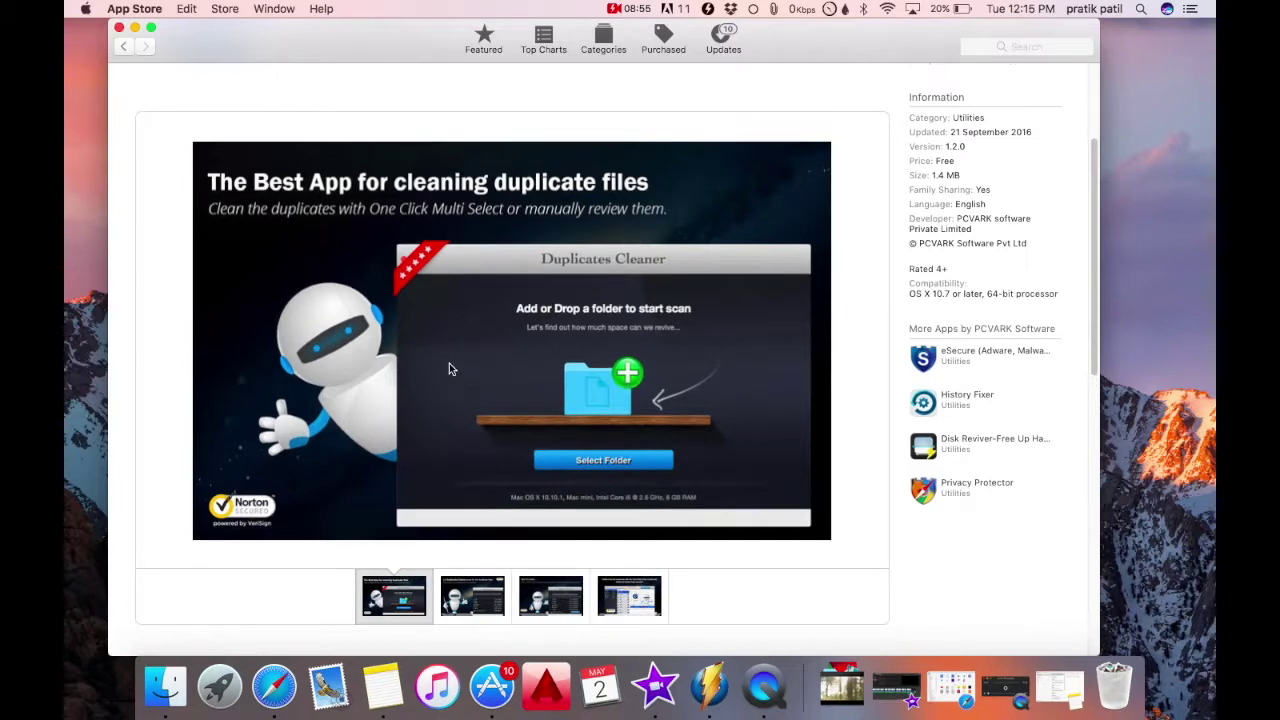
{"action": "scroll", "coordinate": [451, 367], "scroll_direction": "up", "scroll_amount": 1}
{"action": "scroll", "coordinate": [454, 369], "scroll_direction": "up", "scroll_amount": 1}
{"action": "scroll", "coordinate": [455, 372], "scroll_direction": "up", "scroll_amount": 1}
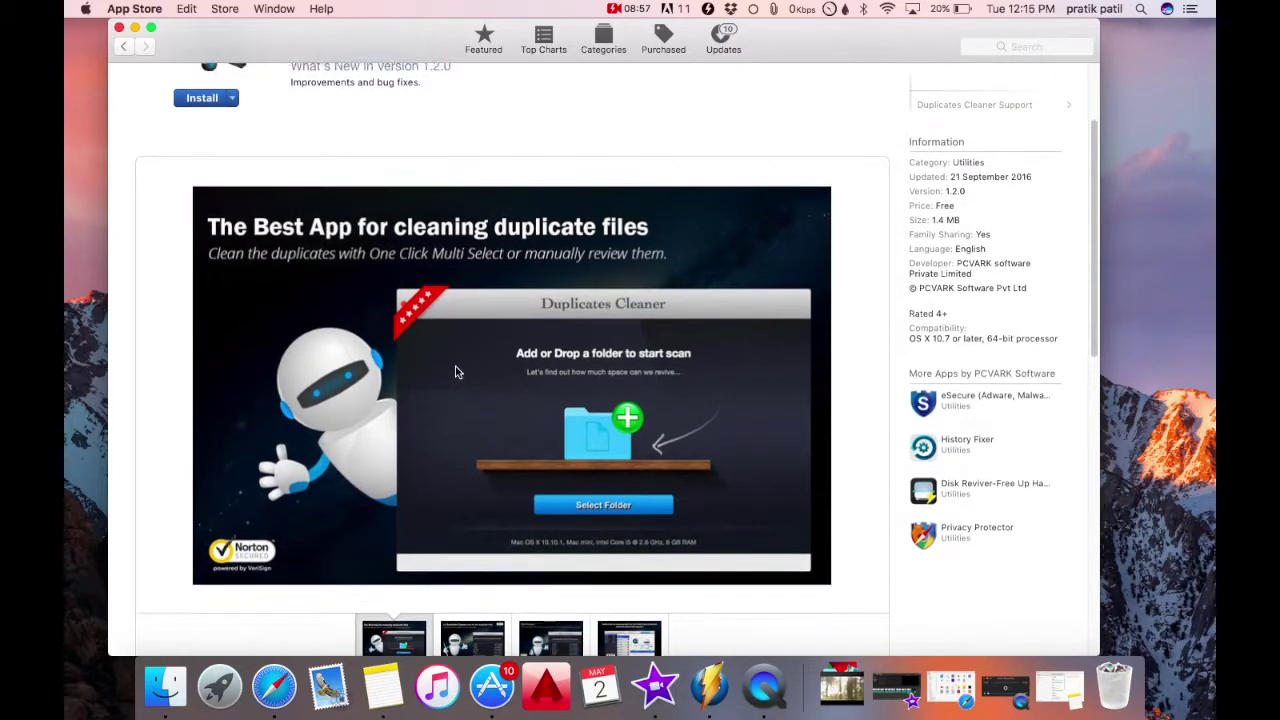
{"action": "scroll", "coordinate": [457, 371], "scroll_direction": "down", "scroll_amount": 3}
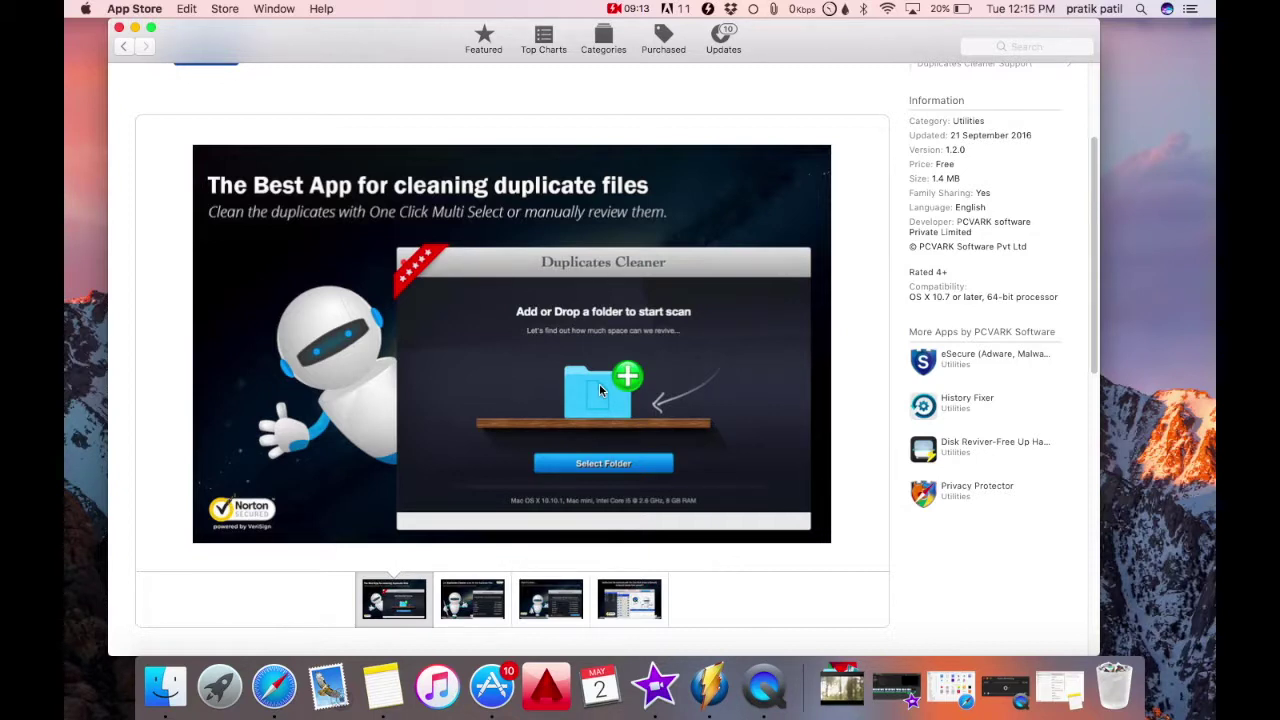
{"action": "left_click", "coordinate": [473, 601]}
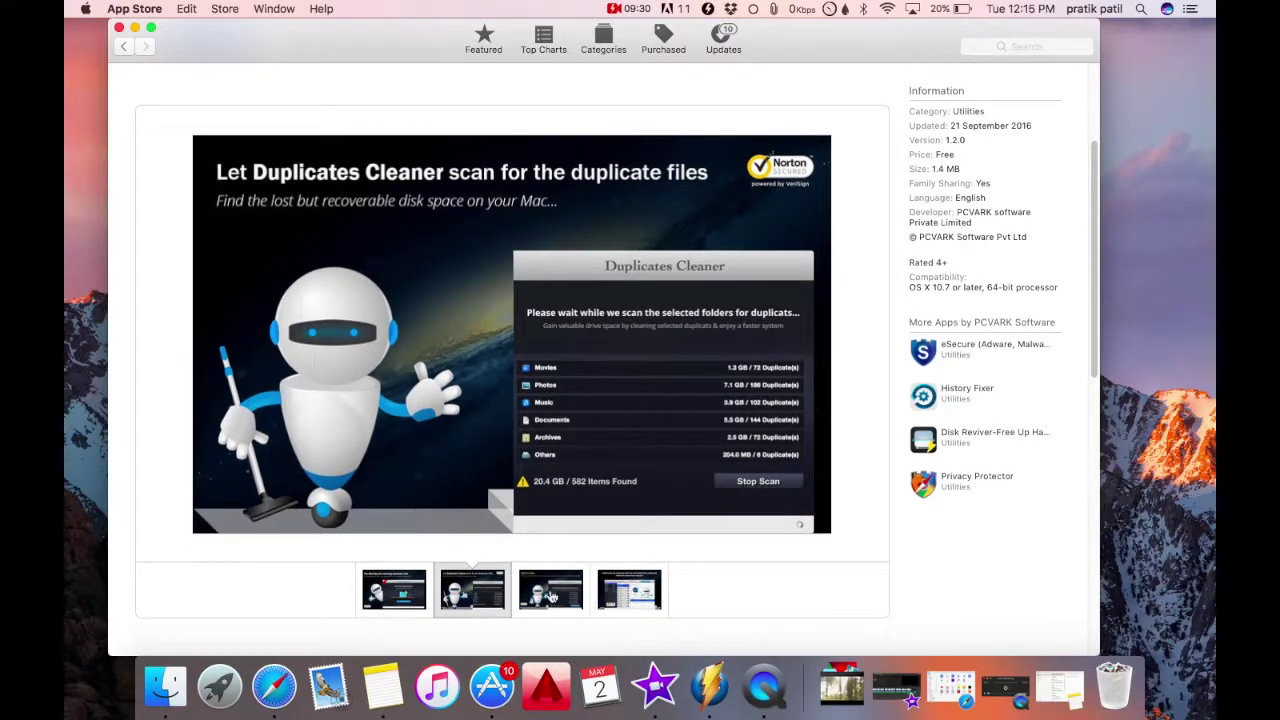
{"action": "left_click", "coordinate": [551, 597]}
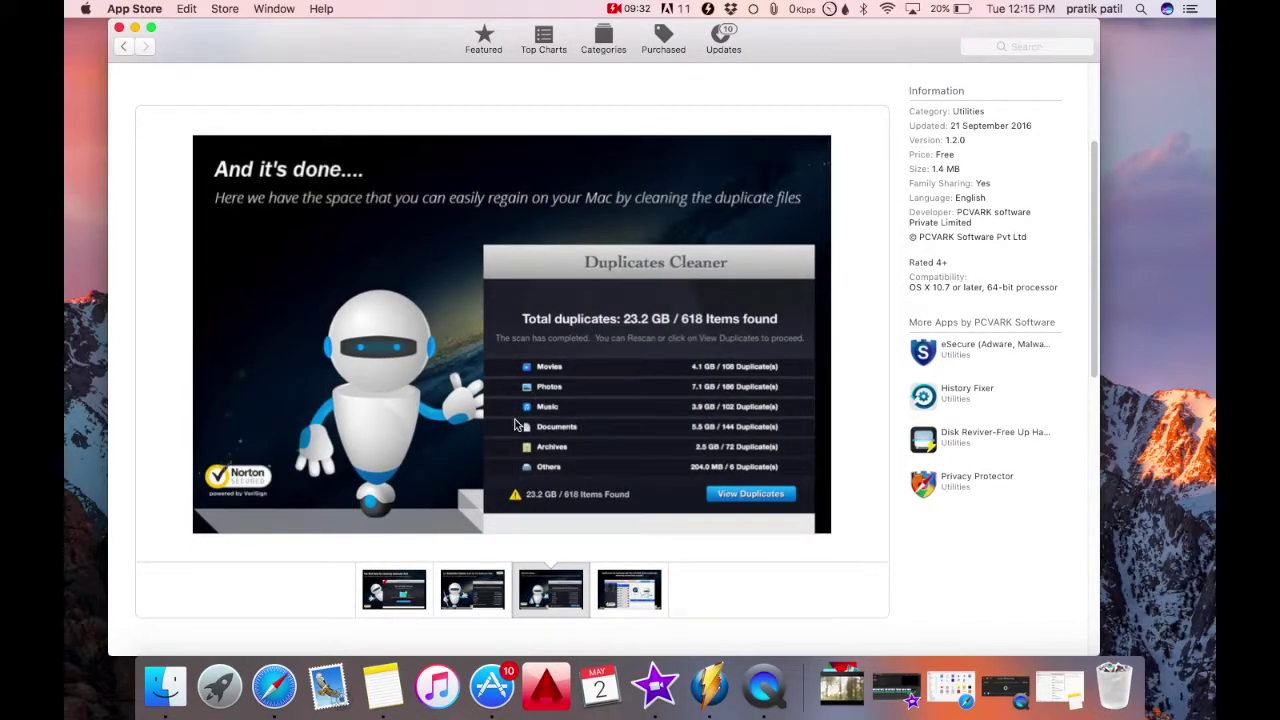